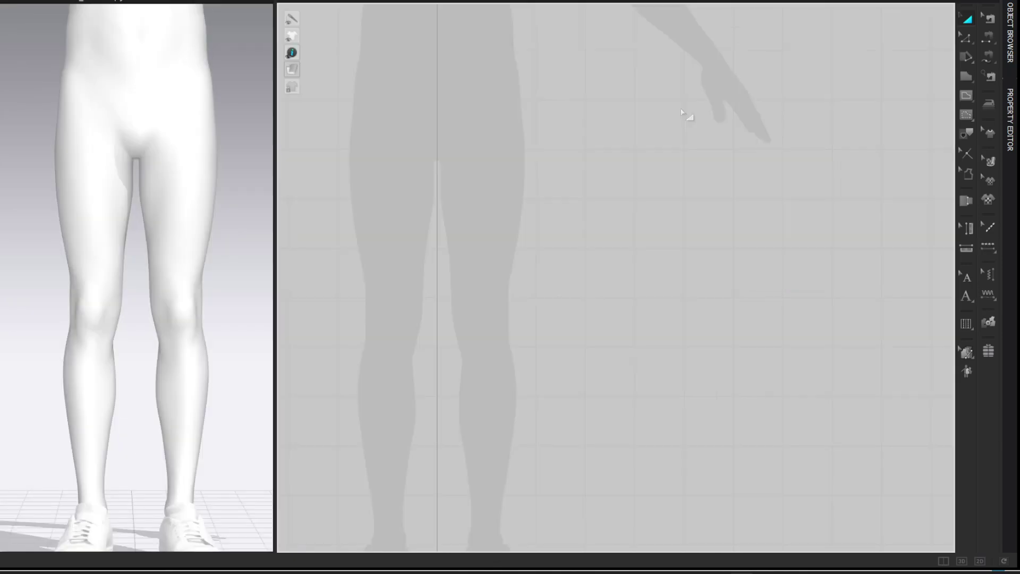
Step: Draw a rectangular pattern piece beside the avatar silhouette's legs and widen its right edge, making it about 49.5 by 105 cm
{"action": "key", "text": "s"}
{"action": "left_click_drag", "start_coordinate": [451, 18], "coordinate": [651, 534]}
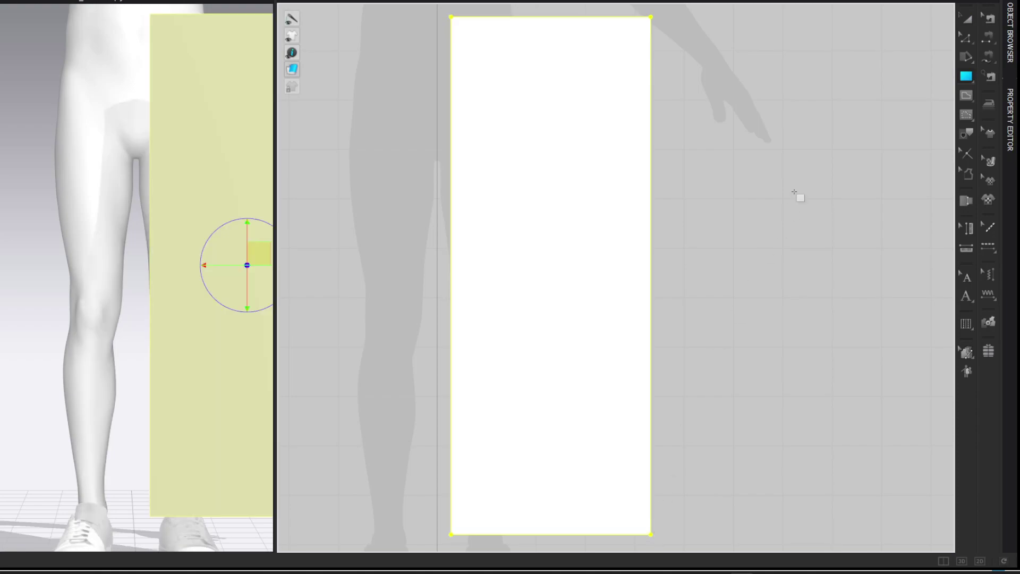
{"action": "key", "text": "z"}
{"action": "left_click", "coordinate": [773, 199]}
{"action": "left_click_drag", "start_coordinate": [657, 238], "coordinate": [701, 238]}
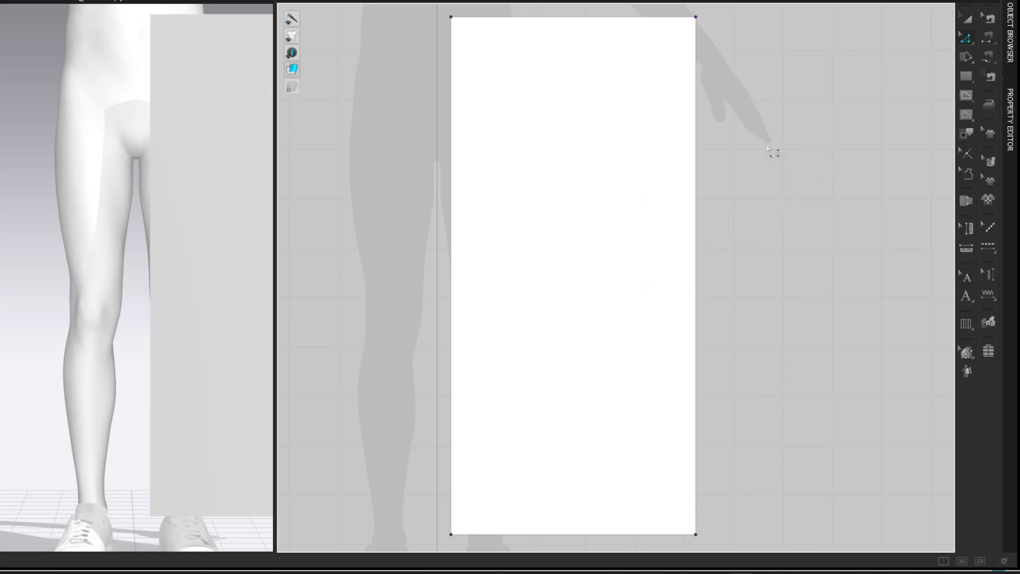
Step: Measure the outer leg length along the avatar's side from the waist line down to the ankle line
{"action": "right_click", "coordinate": [31, 407]}
{"action": "key", "text": "Escape"}
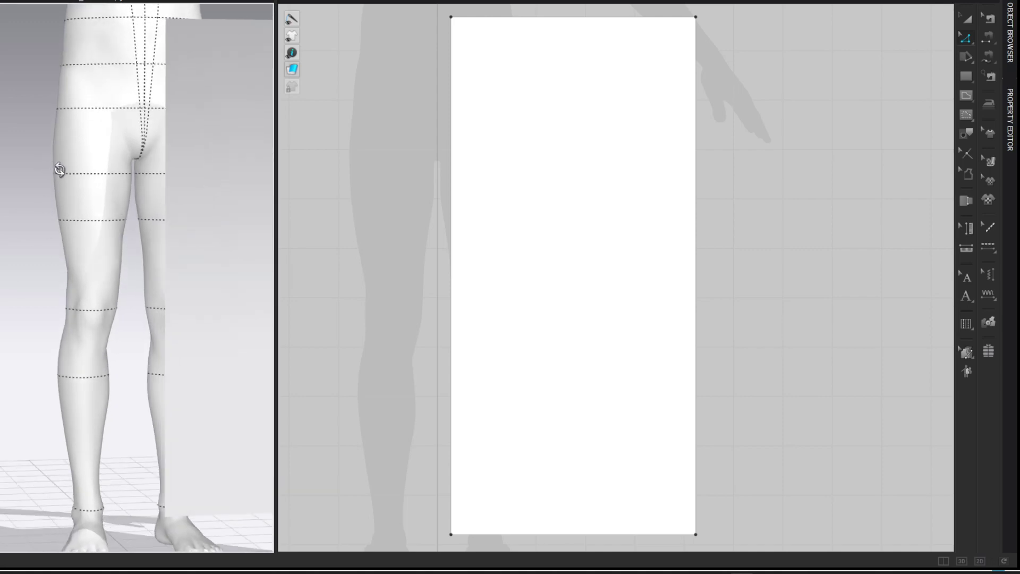
{"action": "right_click_drag", "start_coordinate": [57, 168], "coordinate": [114, 182]}
{"action": "scroll", "coordinate": [93, 75], "scroll_direction": "down", "scroll_amount": 1}
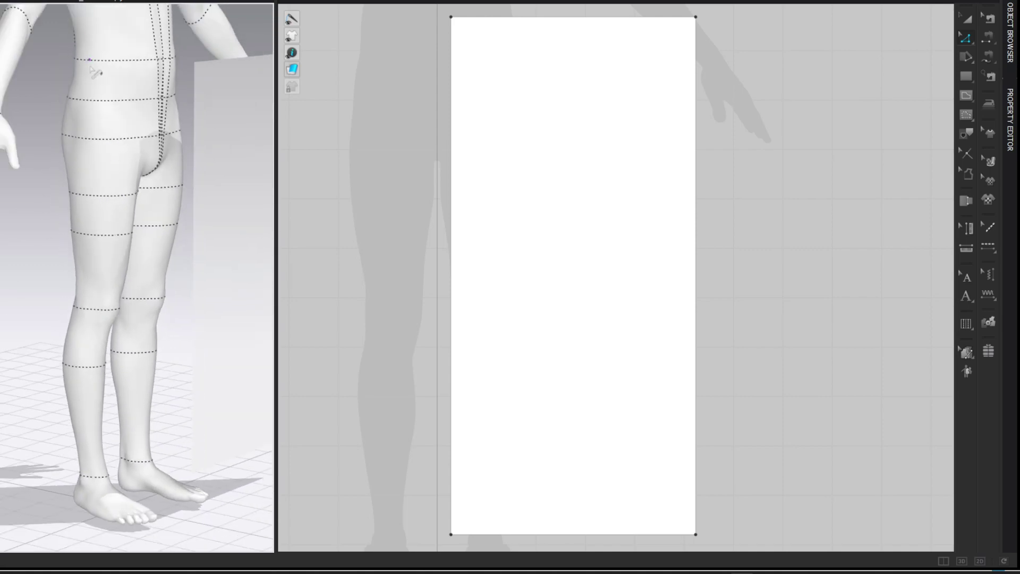
{"action": "left_click", "coordinate": [91, 60]}
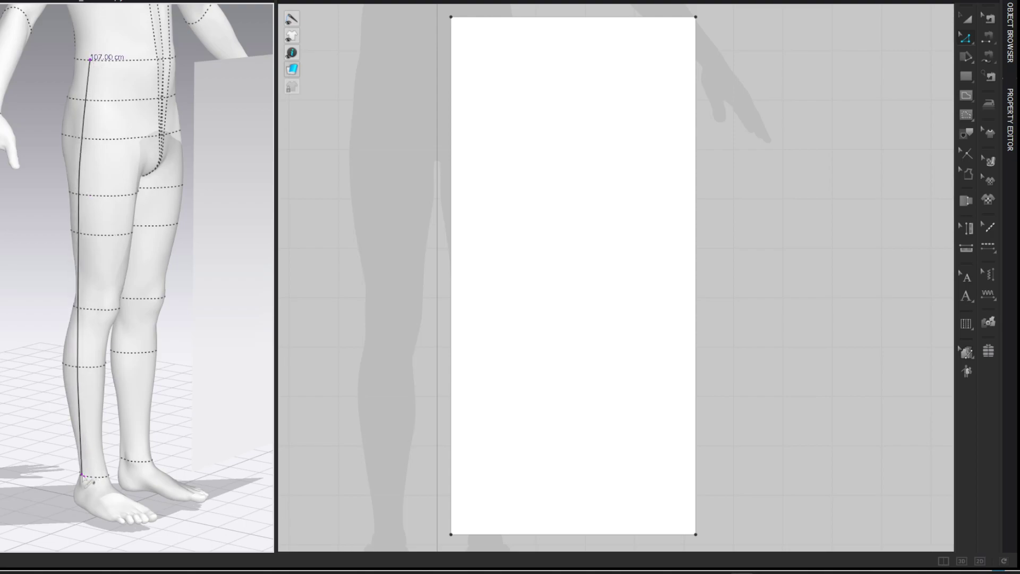
{"action": "left_click", "coordinate": [82, 475]}
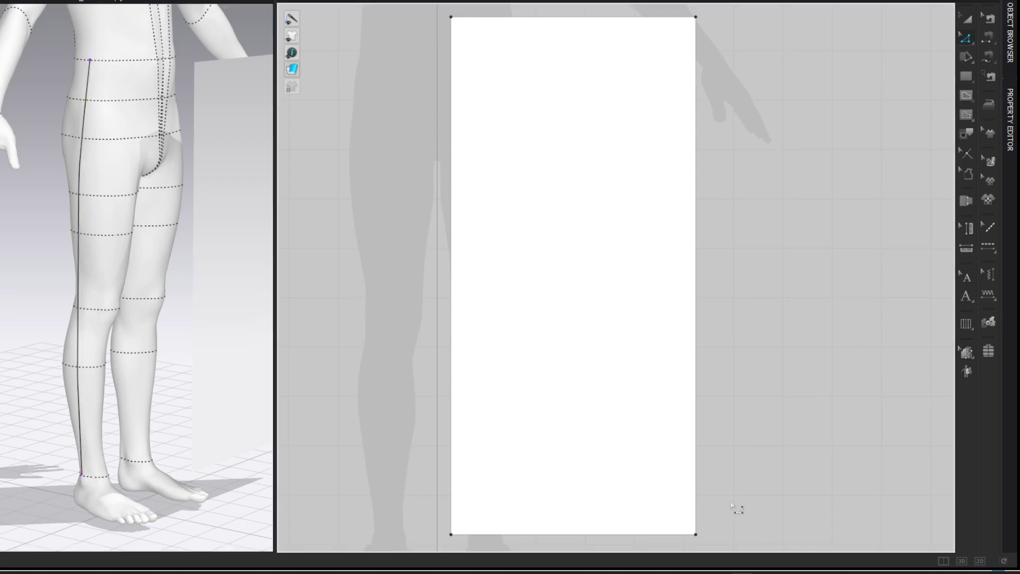
Step: Set the rectangle's right edge to 99 cm (107-8) by lowering its upper end, and bring the top-left corner level with it
{"action": "right_click", "coordinate": [697, 503]}
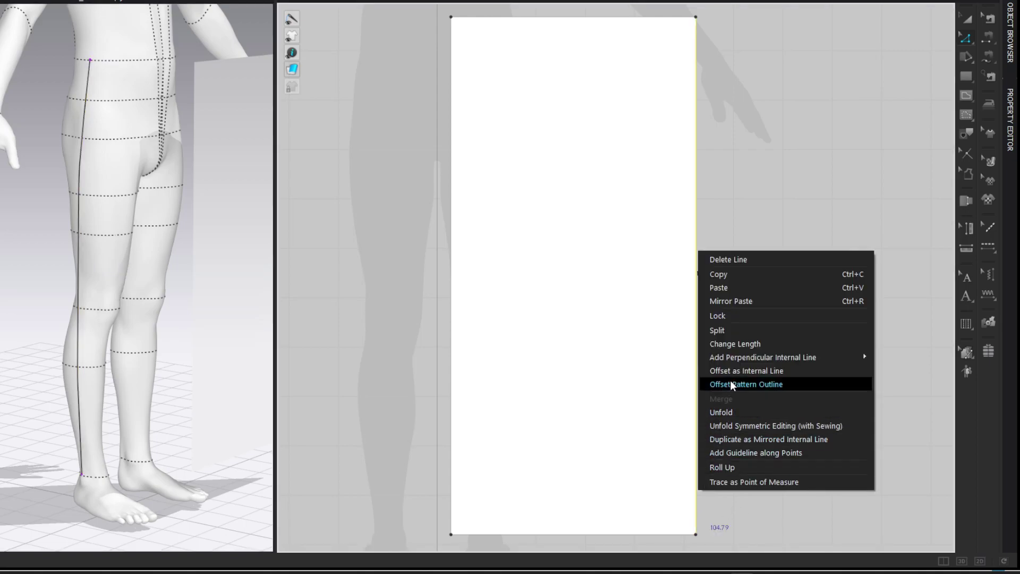
{"action": "left_click", "coordinate": [739, 344]}
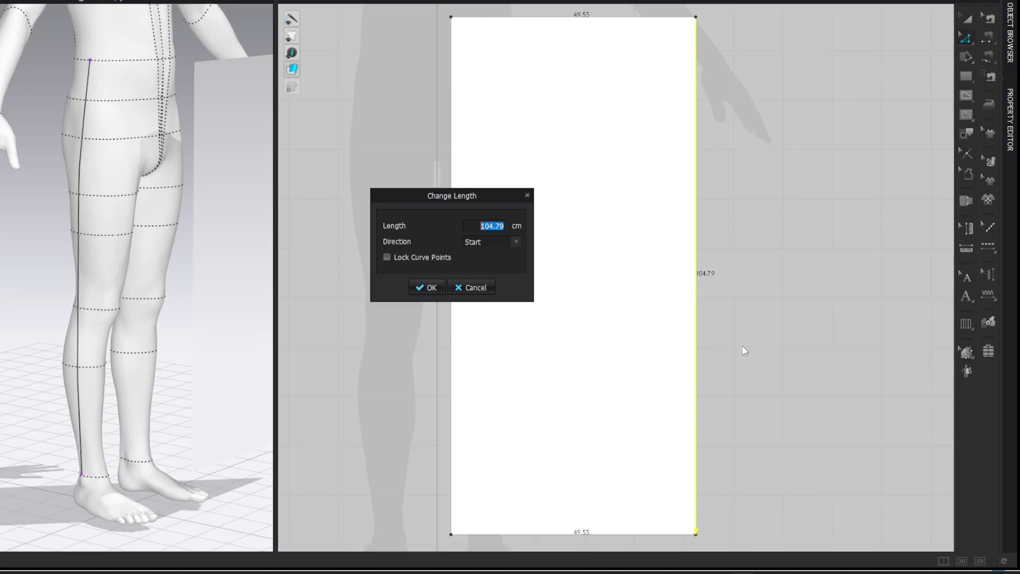
{"action": "double_click", "coordinate": [492, 228]}
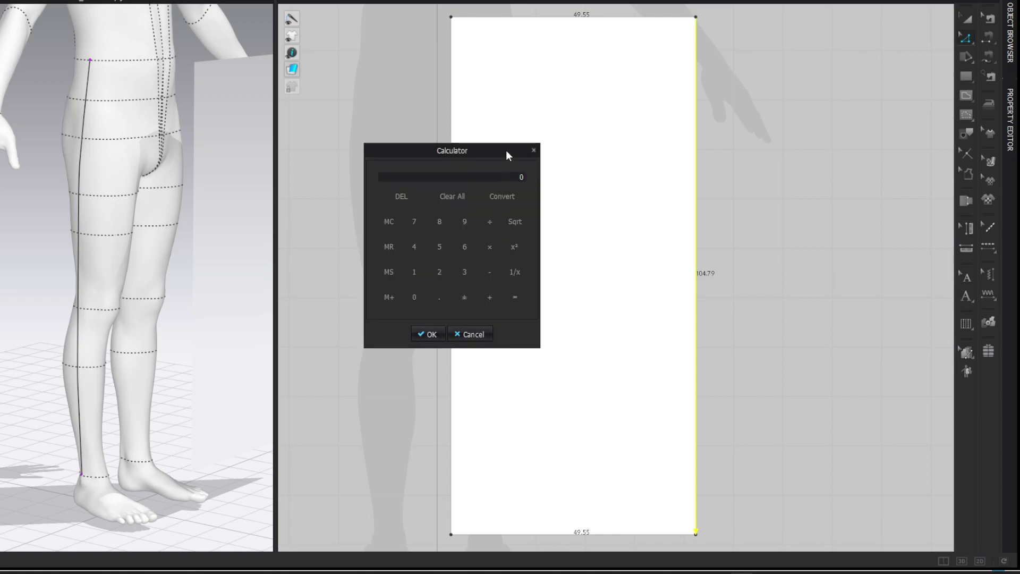
{"action": "left_click_drag", "start_coordinate": [505, 150], "coordinate": [375, 133]}
{"action": "type", "text": "107-8="}
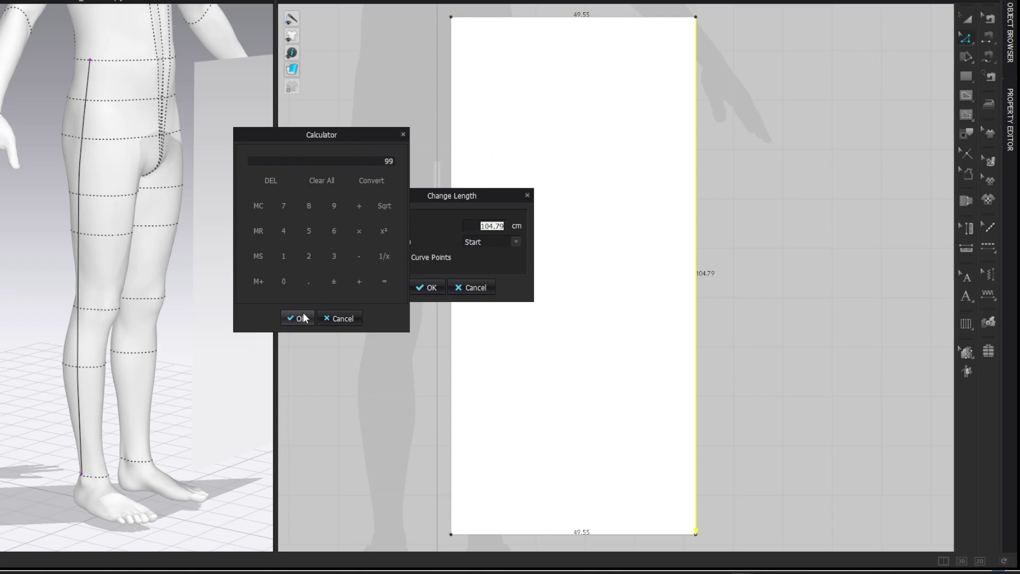
{"action": "left_click", "coordinate": [301, 317]}
{"action": "left_click", "coordinate": [476, 241]}
{"action": "left_click", "coordinate": [467, 266]}
{"action": "left_click", "coordinate": [431, 287]}
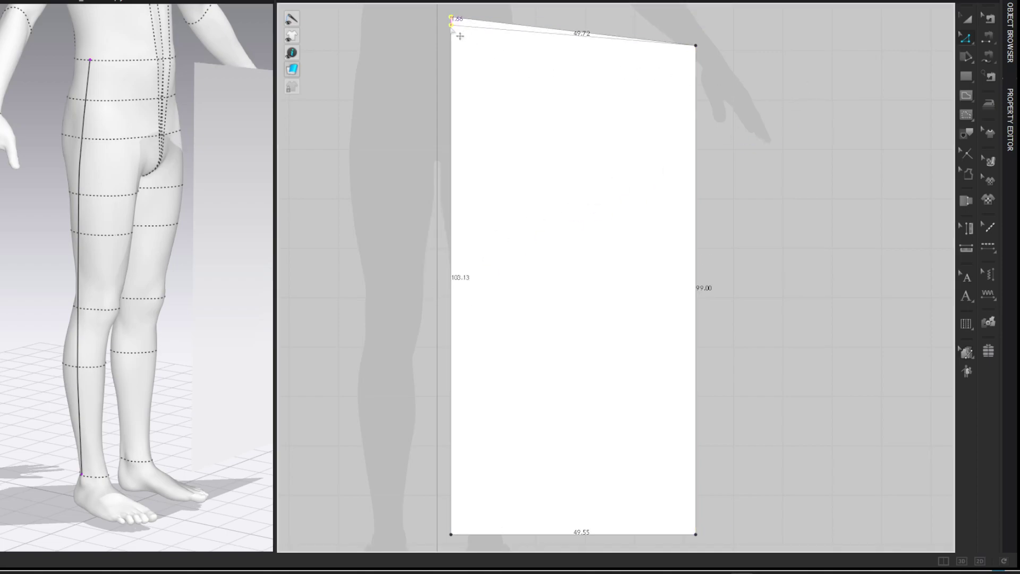
{"action": "left_click", "coordinate": [451, 48]}
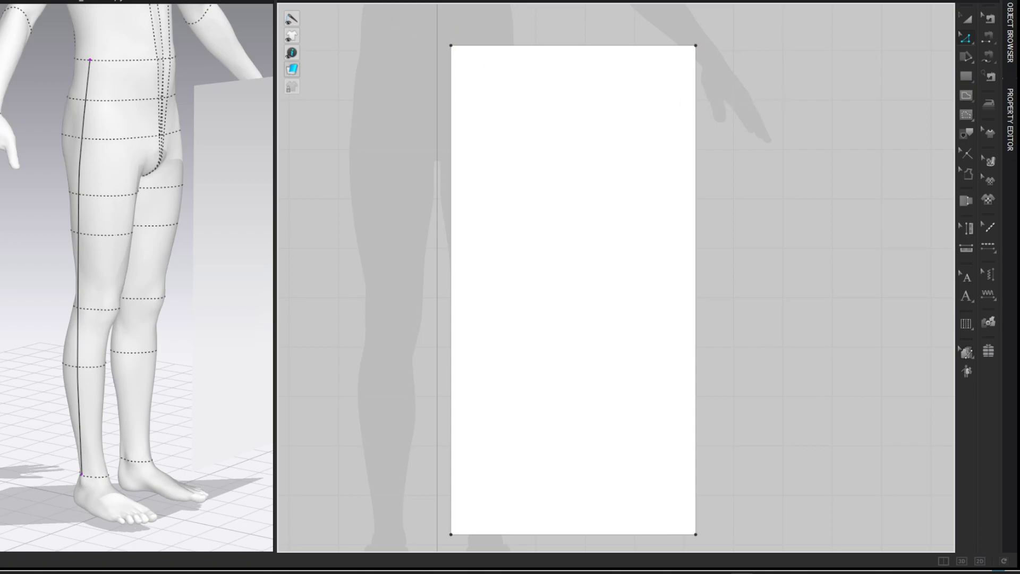
Step: Open the avatar's body size measurements and set their units to centimetres
{"action": "left_click", "coordinate": [199, 1]}
{"action": "left_click", "coordinate": [200, 67]}
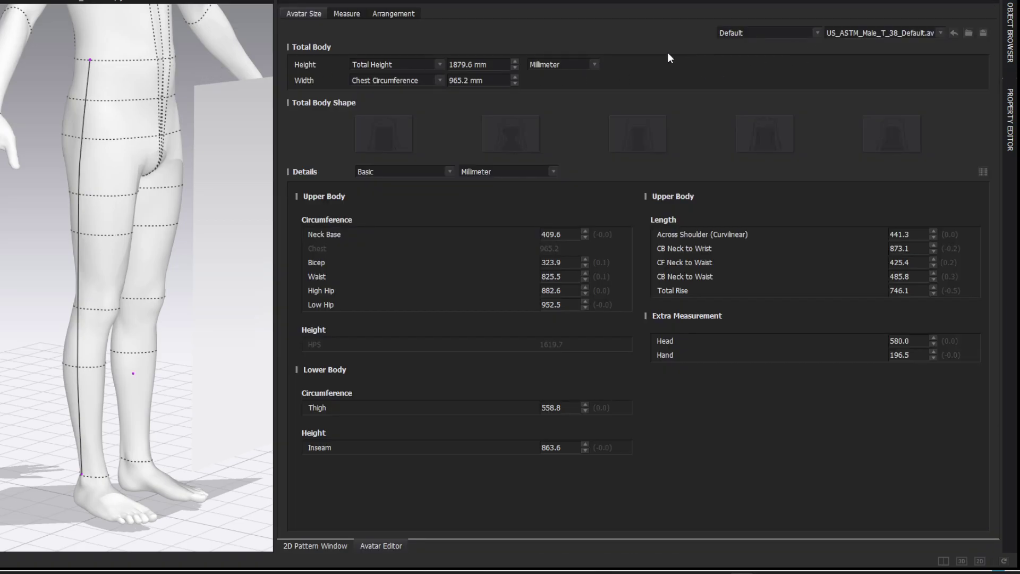
{"action": "left_click", "coordinate": [562, 63]}
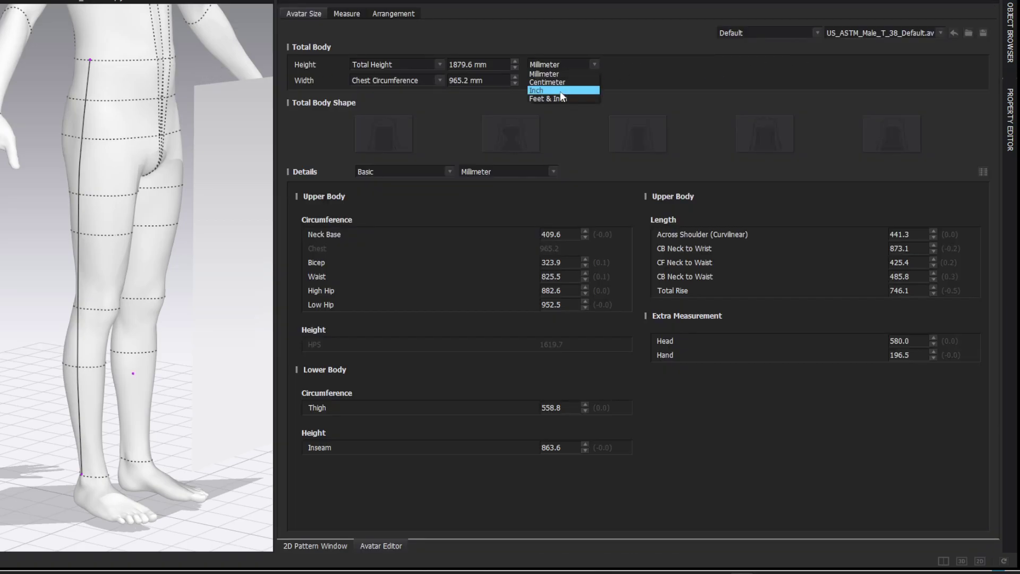
{"action": "left_click", "coordinate": [563, 82]}
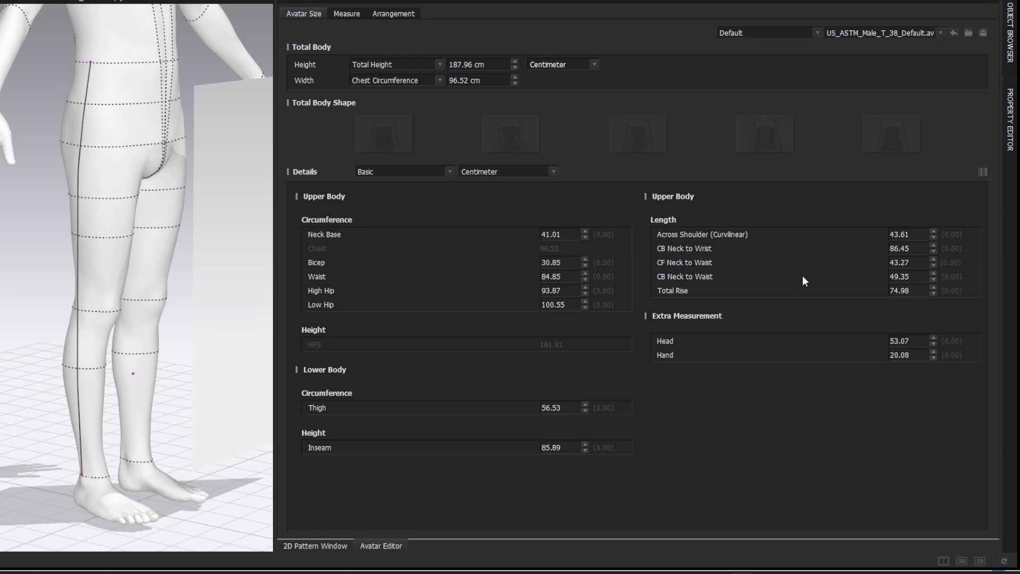
Step: Expand the avatar's measurement list to show every measurement and look up the crotch depth
{"action": "left_click", "coordinate": [982, 172]}
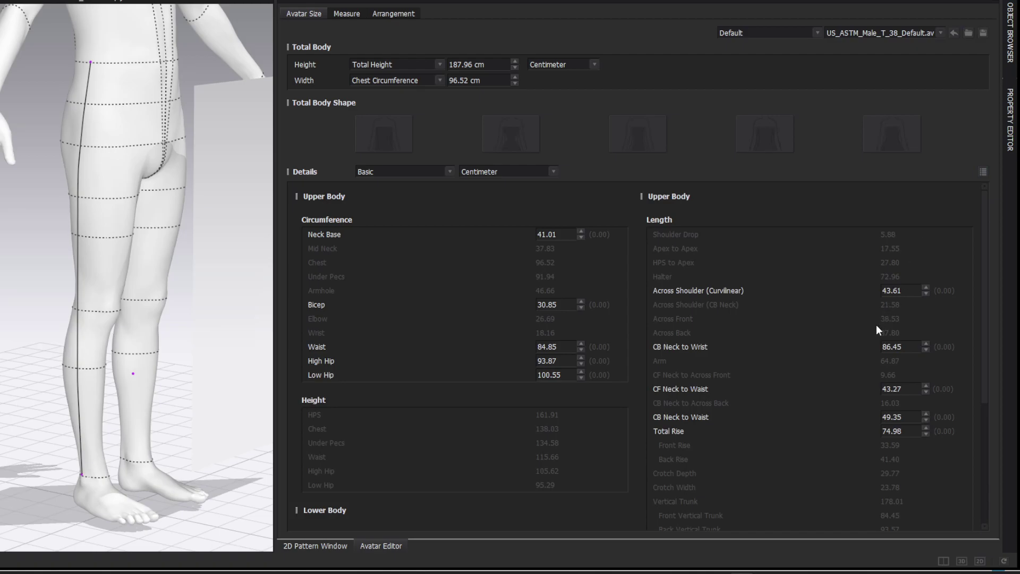
{"action": "scroll", "coordinate": [876, 326], "scroll_direction": "down", "scroll_amount": 3}
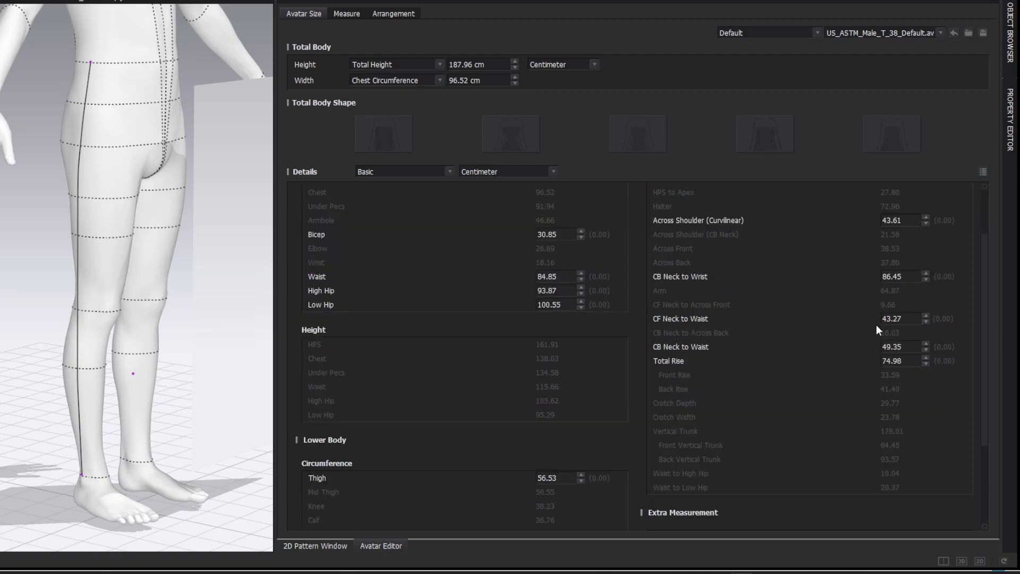
{"action": "scroll", "coordinate": [876, 329], "scroll_direction": "down", "scroll_amount": 1}
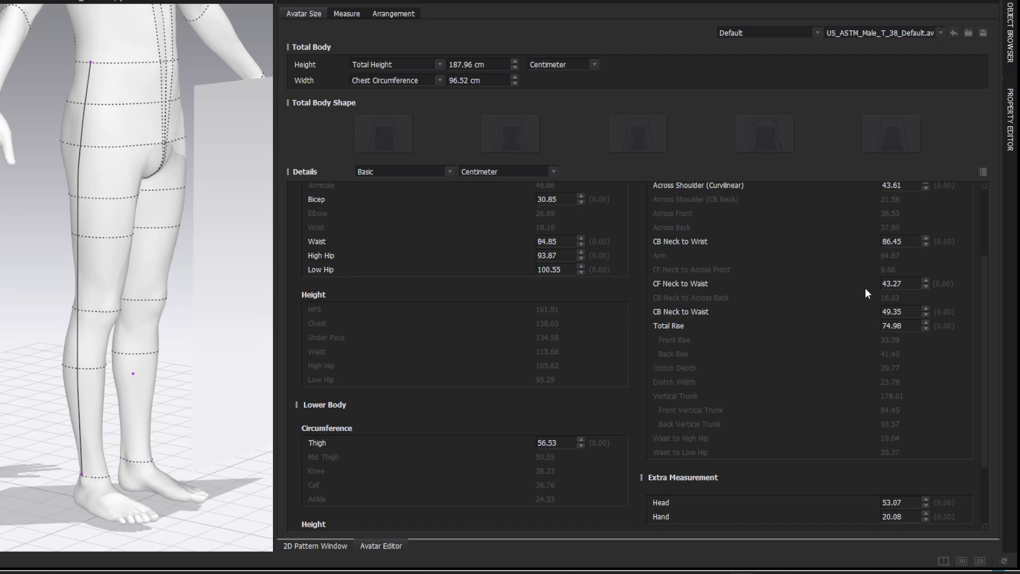
{"action": "scroll", "coordinate": [864, 288], "scroll_direction": "down", "scroll_amount": 2}
{"action": "scroll", "coordinate": [860, 349], "scroll_direction": "down", "scroll_amount": 1}
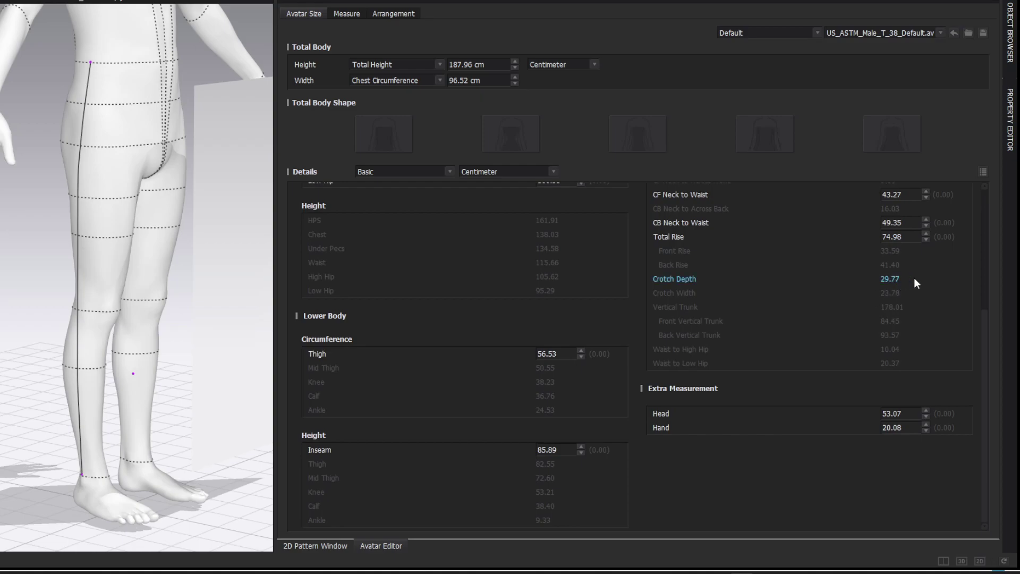
{"action": "left_click", "coordinate": [998, 4]}
Step: Split the rectangle's right edge into two lines, with the upper one 21.77 cm long (29.77-8)
{"action": "right_click", "coordinate": [696, 104]}
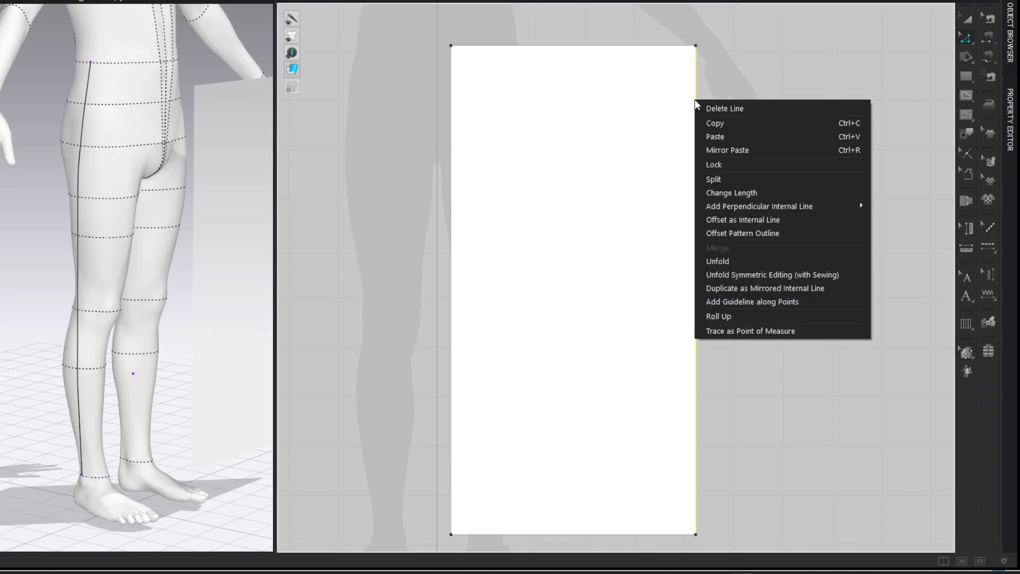
{"action": "left_click", "coordinate": [721, 179]}
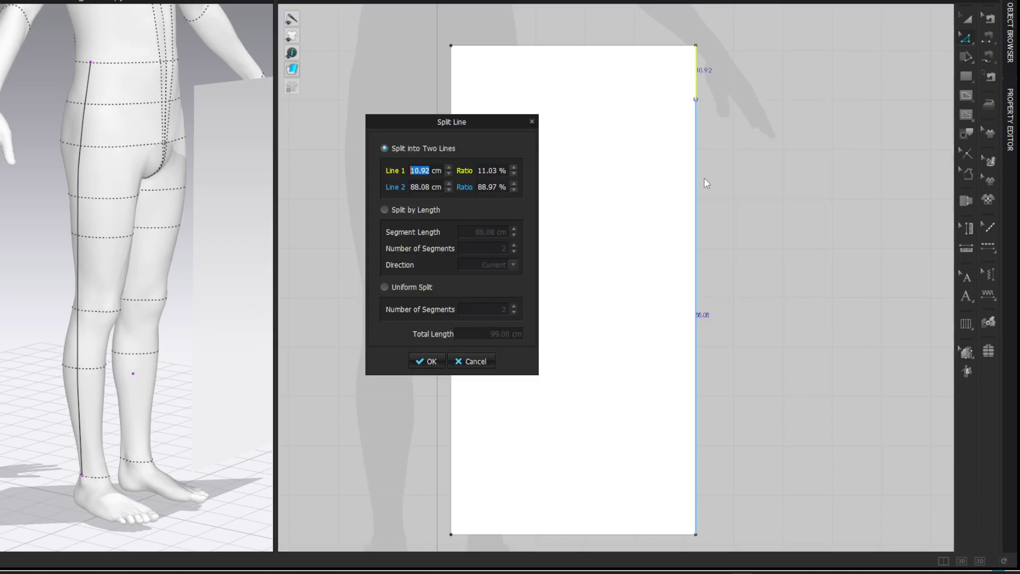
{"action": "left_click", "coordinate": [421, 171]}
{"action": "type", "text": "29"}
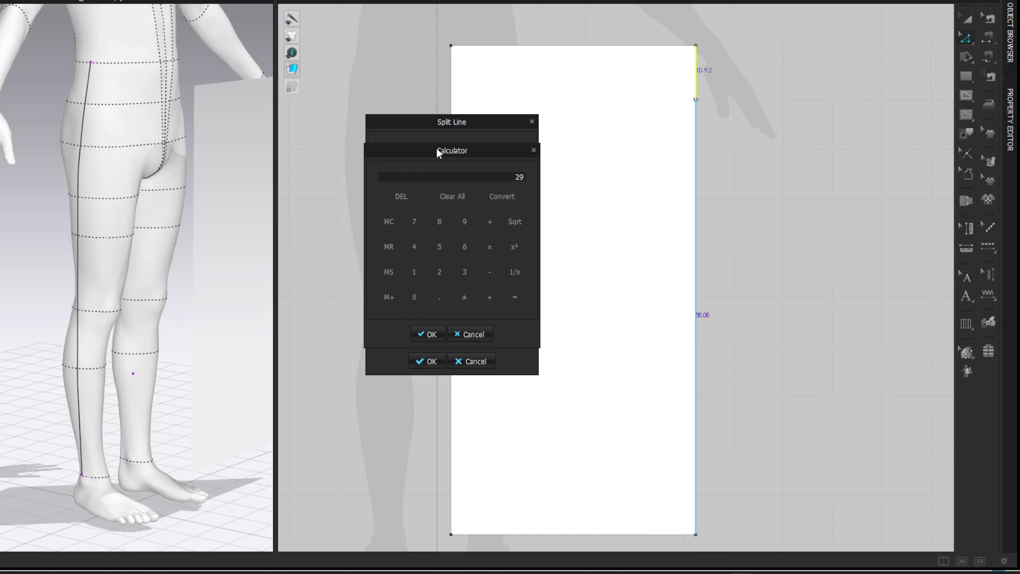
{"action": "type", "text": ".77-8="}
{"action": "left_click", "coordinate": [429, 334]}
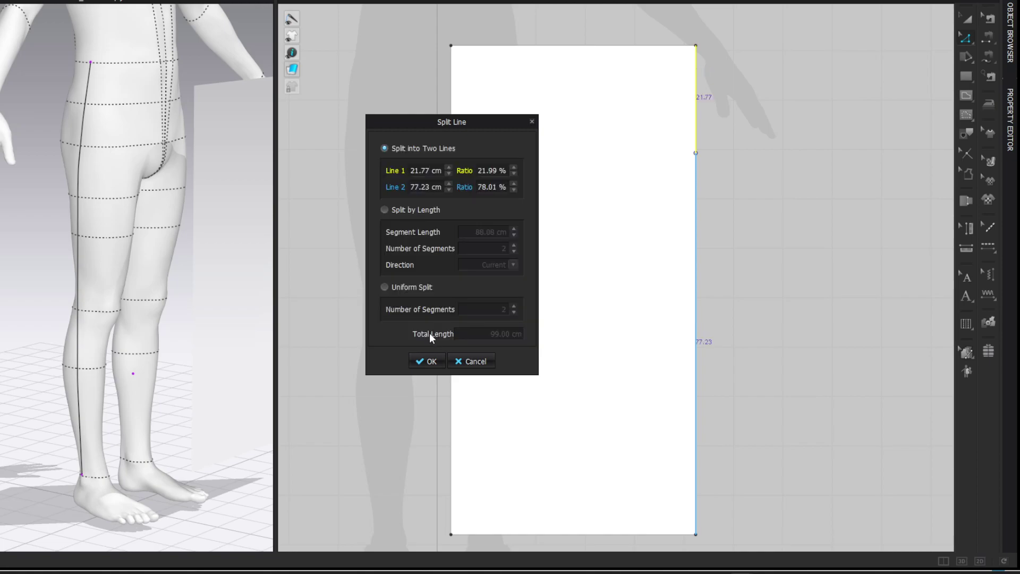
{"action": "left_click", "coordinate": [437, 360]}
Step: Draw a horizontal internal line from the split point on the right edge across to the left edge
{"action": "key", "text": "g"}
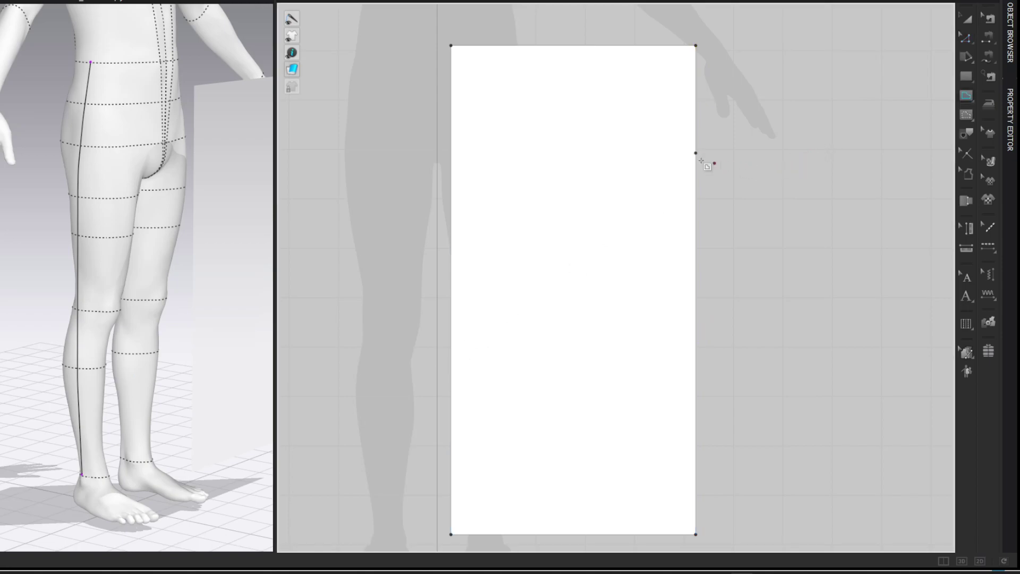
{"action": "left_click", "coordinate": [459, 152]}
{"action": "key", "text": "v"}
{"action": "left_click", "coordinate": [788, 162]}
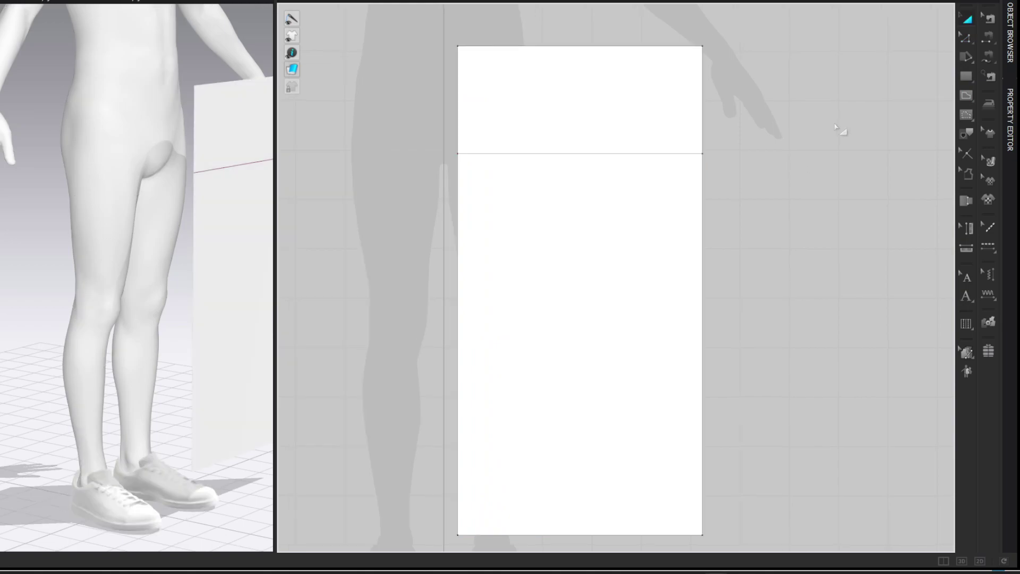
Step: Split the right edge's segment above the horizontal internal line uniformly into 3 segments
{"action": "key", "text": "z"}
{"action": "left_click", "coordinate": [702, 141]}
{"action": "right_click", "coordinate": [704, 141]}
{"action": "left_click", "coordinate": [741, 213]}
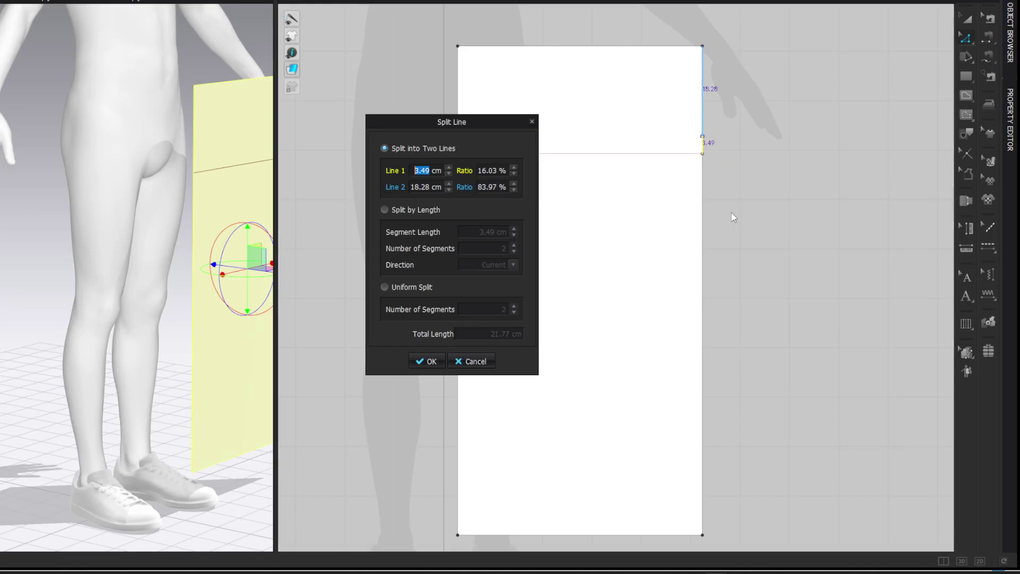
{"action": "left_click", "coordinate": [384, 287]}
{"action": "left_click", "coordinate": [513, 306]}
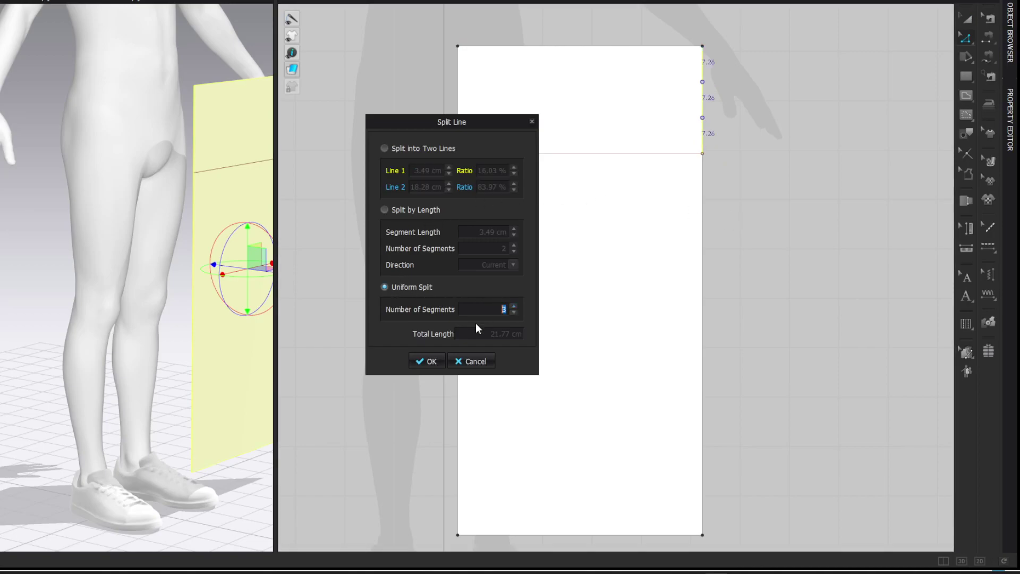
{"action": "left_click", "coordinate": [431, 361]}
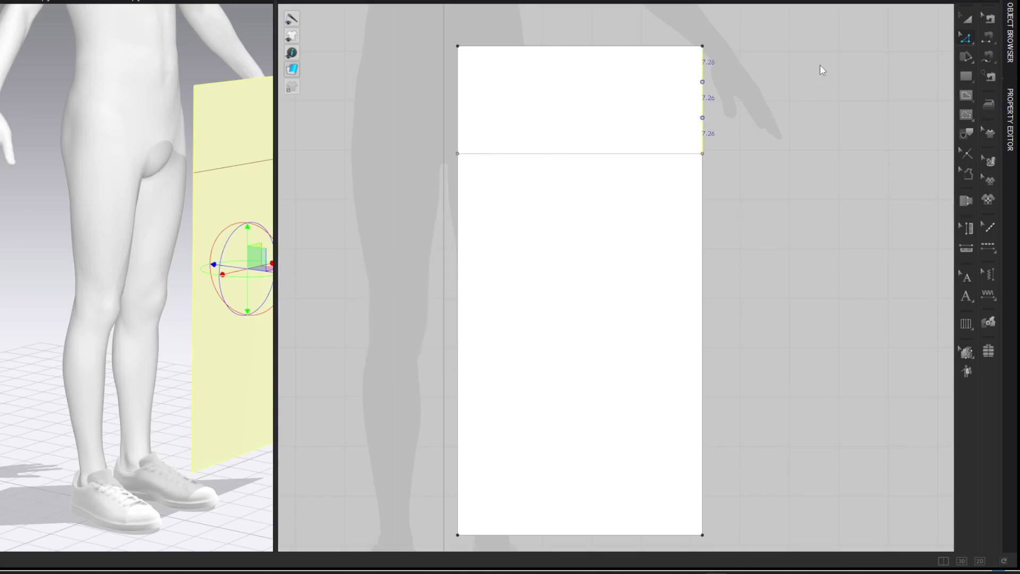
Step: Delete the upper of the two new split points on the right edge
{"action": "left_click", "coordinate": [737, 62]}
{"action": "left_click_drag", "start_coordinate": [737, 61], "coordinate": [694, 102]}
{"action": "key", "text": "Delete"}
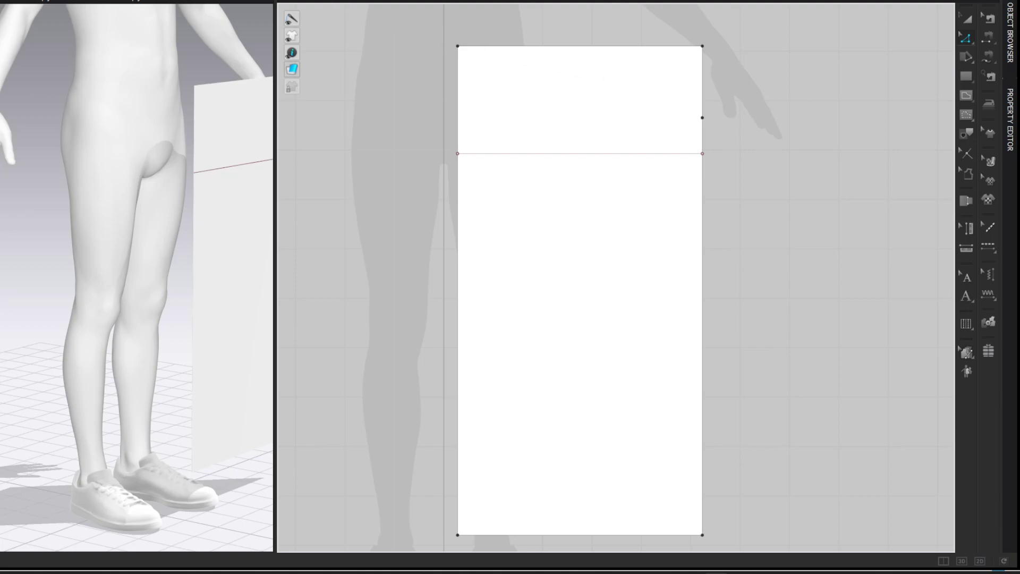
Step: Look up the avatar's low hip circumference in the body size measurements
{"action": "left_click", "coordinate": [183, 1]}
{"action": "left_click", "coordinate": [185, 61]}
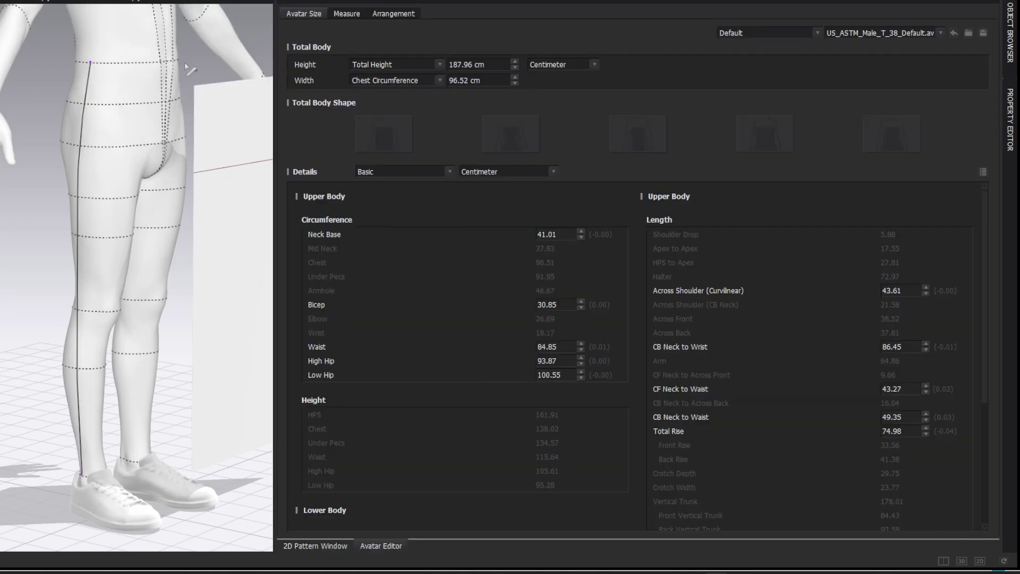
{"action": "left_click", "coordinate": [572, 375]}
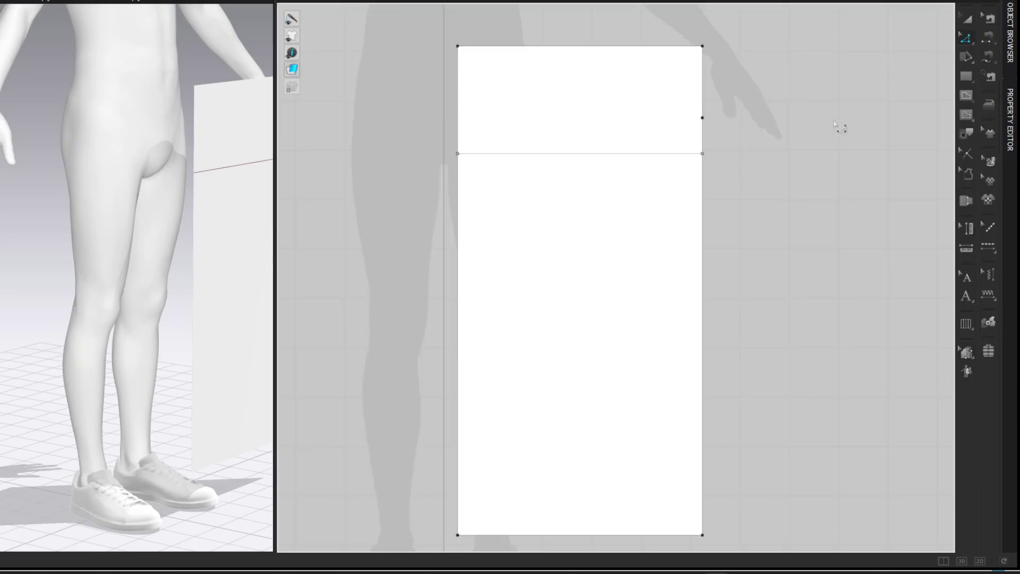
Step: Draw a horizontal internal line 24.54 cm long (100.55/4-0.6) inward from the remaining split point on the right edge
{"action": "left_click", "coordinate": [703, 119]}
{"action": "right_click", "coordinate": [634, 121]}
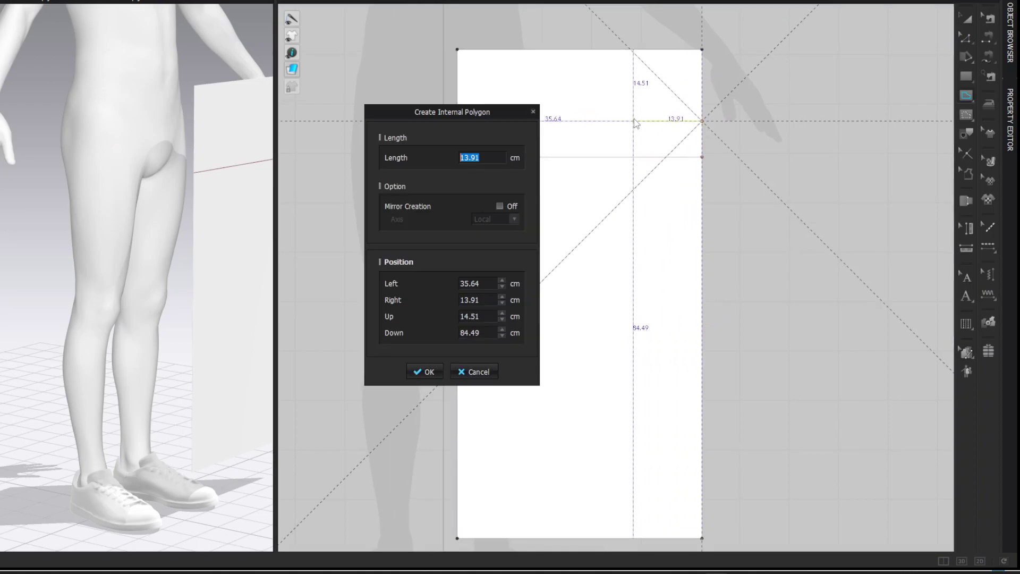
{"action": "double_click", "coordinate": [476, 162]}
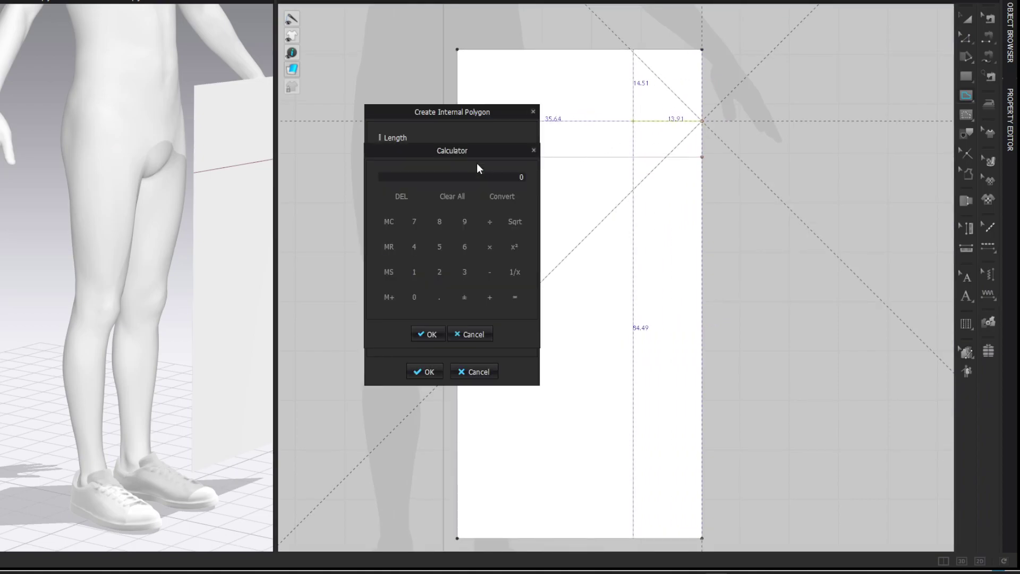
{"action": "type", "text": "100.55/4"}
{"action": "key", "text": "equal"}
{"action": "type", "text": "-0.6"}
{"action": "key", "text": "equal"}
{"action": "left_click", "coordinate": [428, 334]}
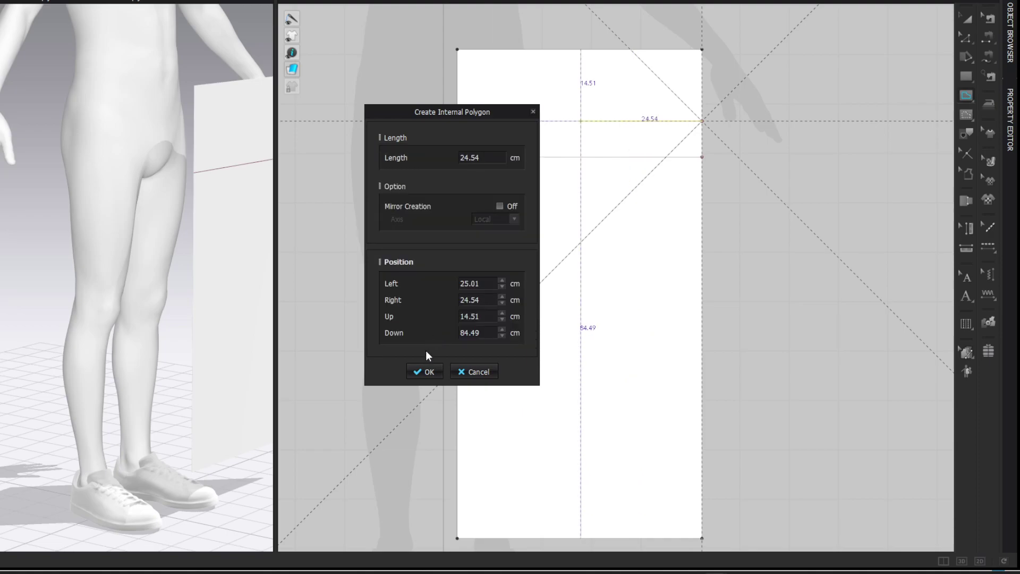
{"action": "left_click", "coordinate": [425, 372]}
Step: Draw a vertical internal line from the top edge through the 24.54 cm line's inner end to the crotch-depth line, adding a point at that intersection
{"action": "key", "text": "z"}
{"action": "key", "text": "g"}
{"action": "left_click", "coordinate": [586, 118]}
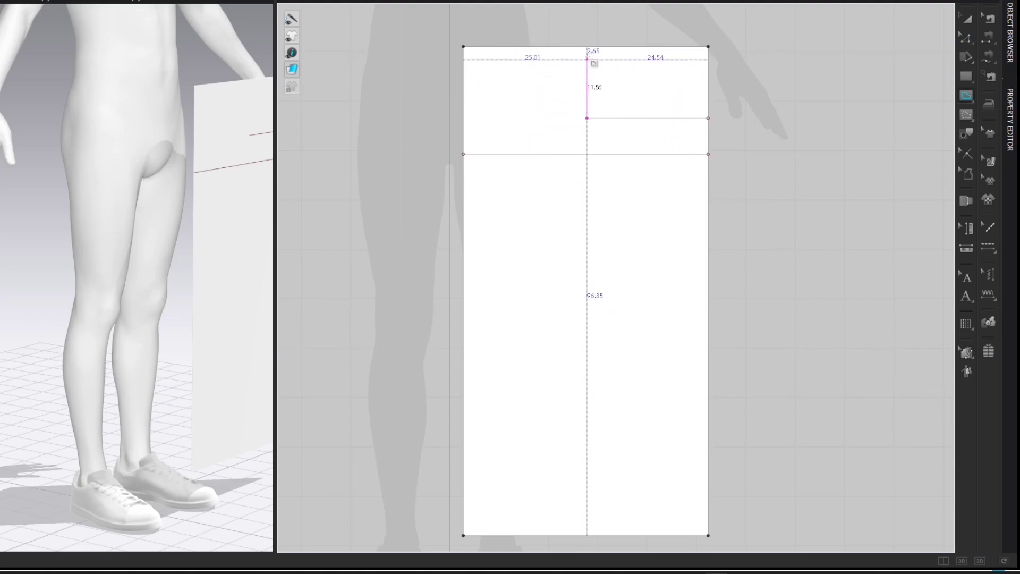
{"action": "left_click", "coordinate": [587, 47]}
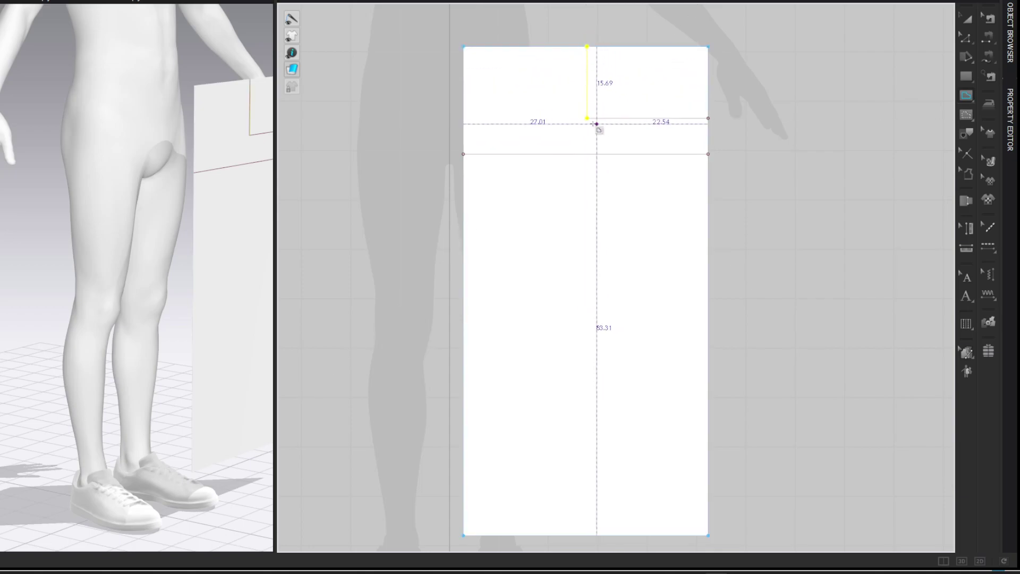
{"action": "left_click", "coordinate": [587, 154]}
{"action": "key", "text": "z"}
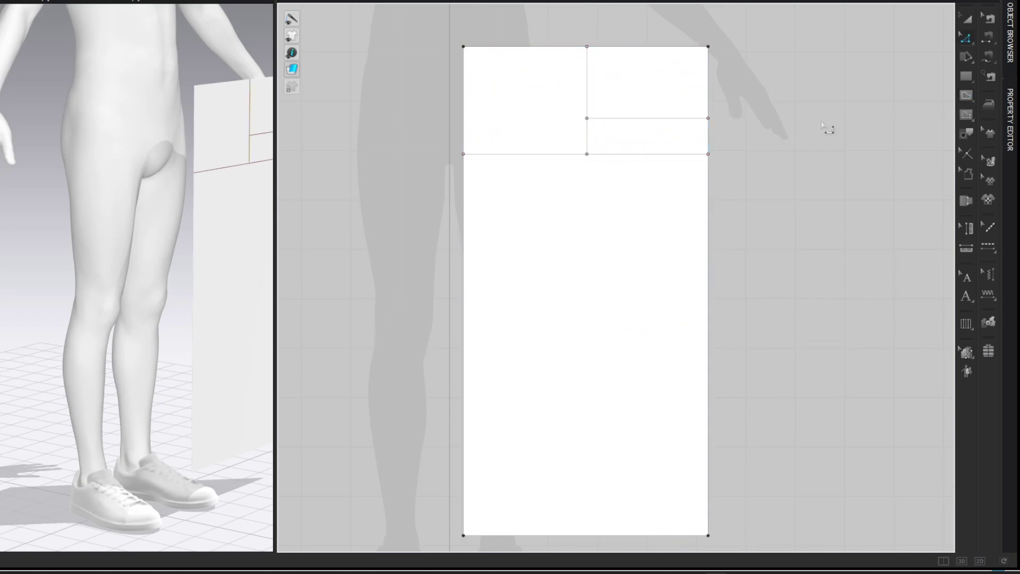
{"action": "right_click", "coordinate": [675, 154]}
{"action": "left_click", "coordinate": [698, 246]}
Step: Split the crotch-depth line's left segment 5.28 cm (100.55/16-1) from its junction with the vertical line
{"action": "right_click", "coordinate": [578, 154]}
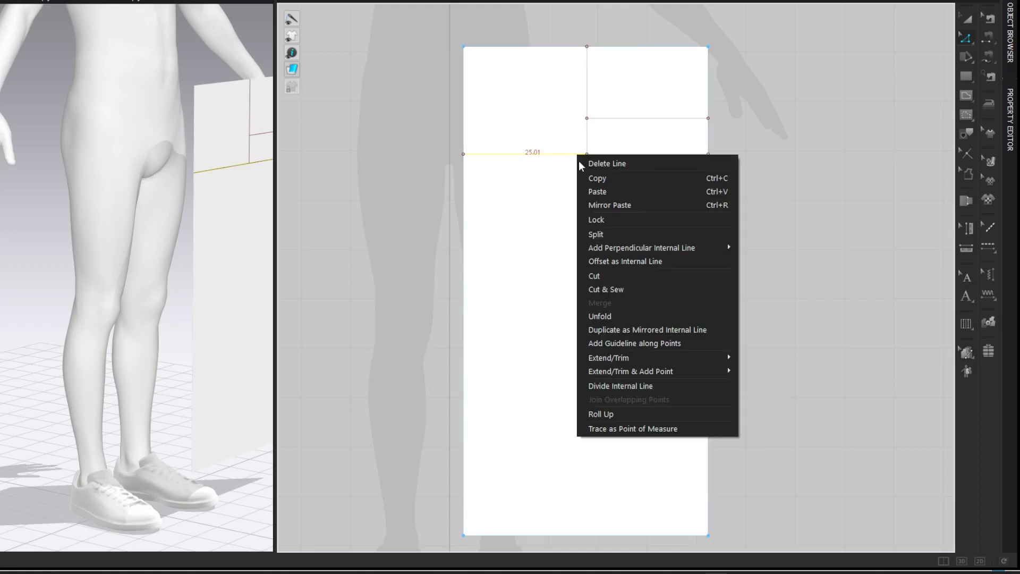
{"action": "left_click", "coordinate": [594, 235]}
{"action": "left_click_drag", "start_coordinate": [502, 126], "coordinate": [383, 112]}
{"action": "left_click", "coordinate": [349, 157]}
{"action": "left_click_drag", "start_coordinate": [436, 154], "coordinate": [307, 116]}
{"action": "type", "text": "100"}
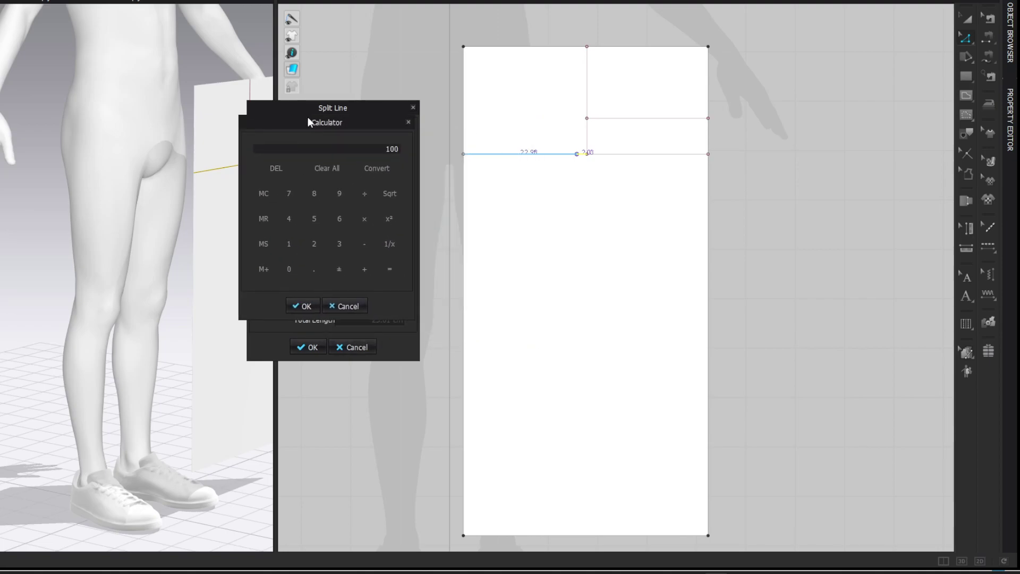
{"action": "type", "text": ".55-16=-1="}
{"action": "left_click", "coordinate": [314, 303]}
{"action": "left_click", "coordinate": [310, 347]}
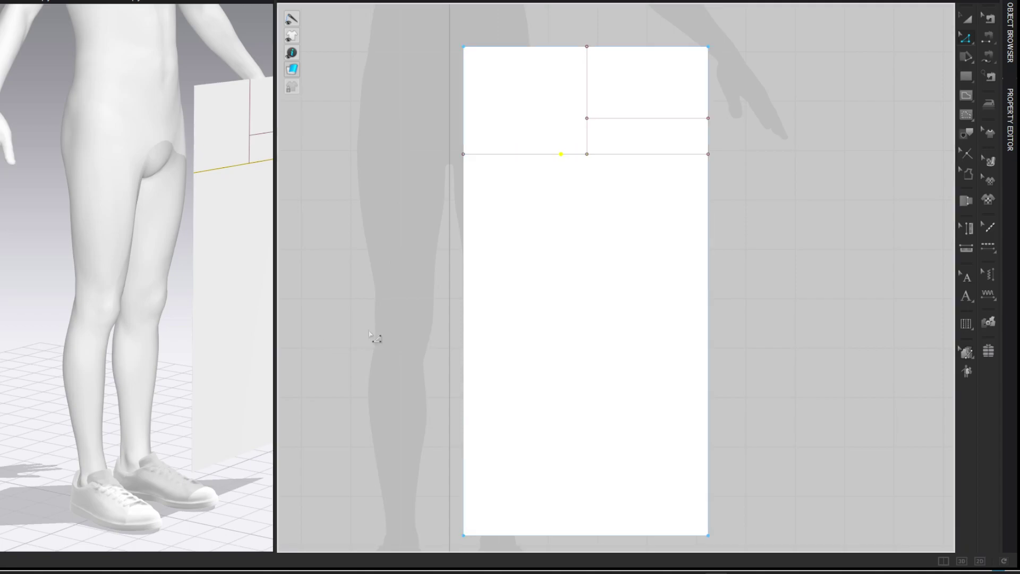
{"action": "left_click", "coordinate": [878, 161]}
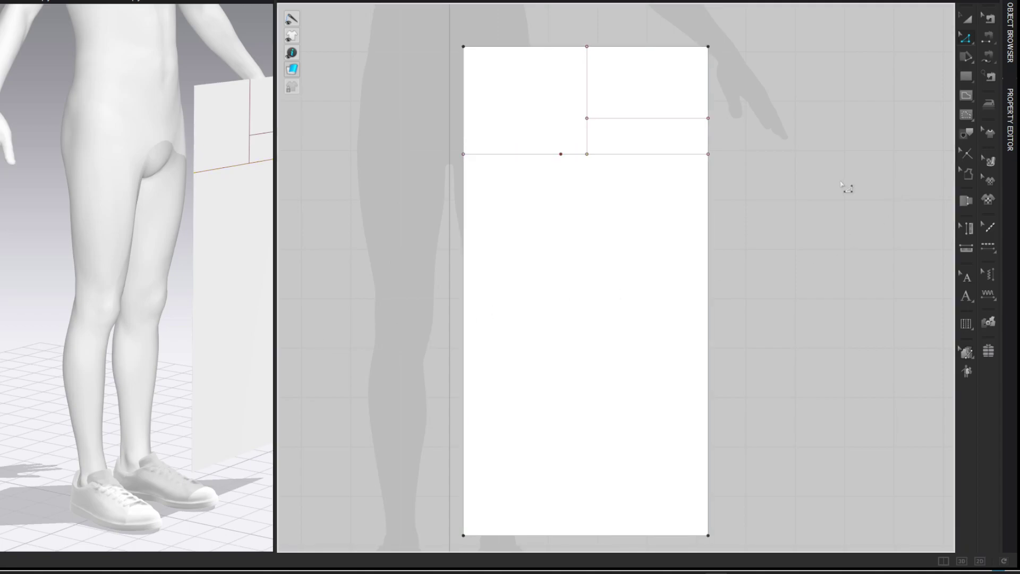
Step: Split the crotch-depth line uniformly into 2 segments between the new 5.28 cm point and the right edge
{"action": "left_click_drag", "start_coordinate": [547, 141], "coordinate": [756, 179]}
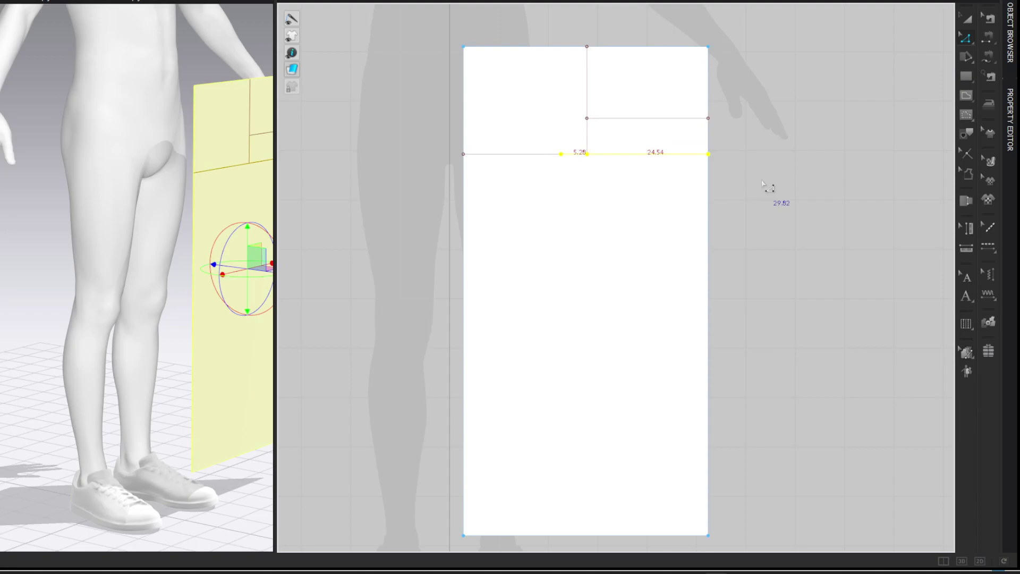
{"action": "right_click", "coordinate": [697, 157]}
{"action": "left_click", "coordinate": [716, 236]}
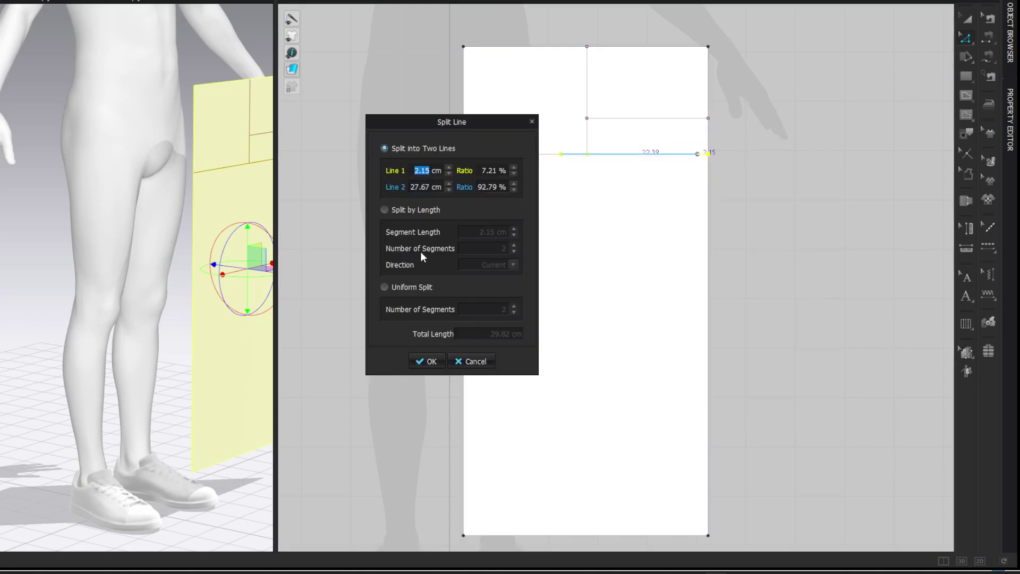
{"action": "left_click", "coordinate": [385, 287]}
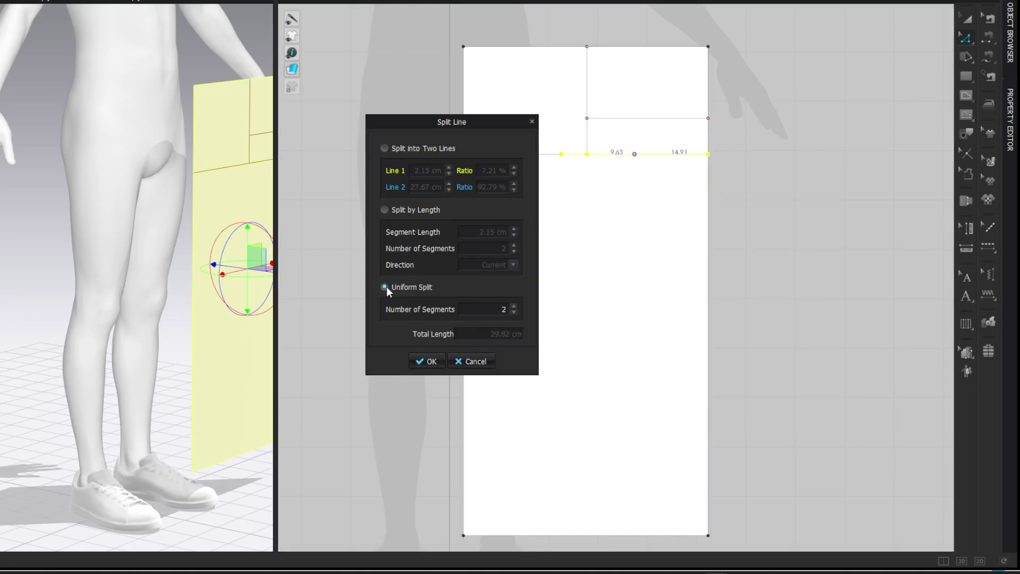
{"action": "left_click", "coordinate": [430, 361]}
{"action": "left_click", "coordinate": [849, 158]}
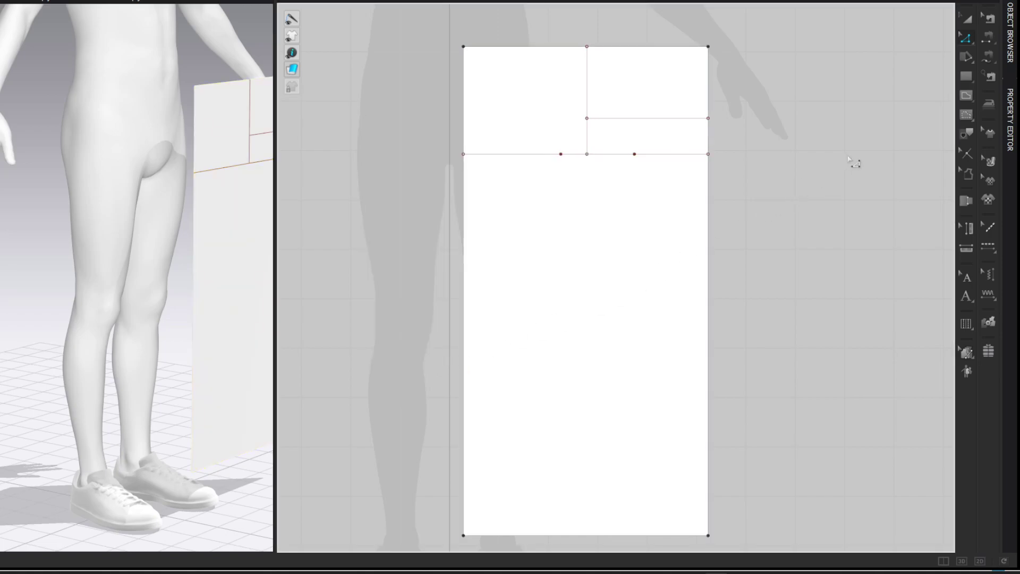
Step: Draw a vertical internal line from the top edge through the new midpoint to the bottom edge, and add a point where it meets the bottom edge
{"action": "key", "text": "g"}
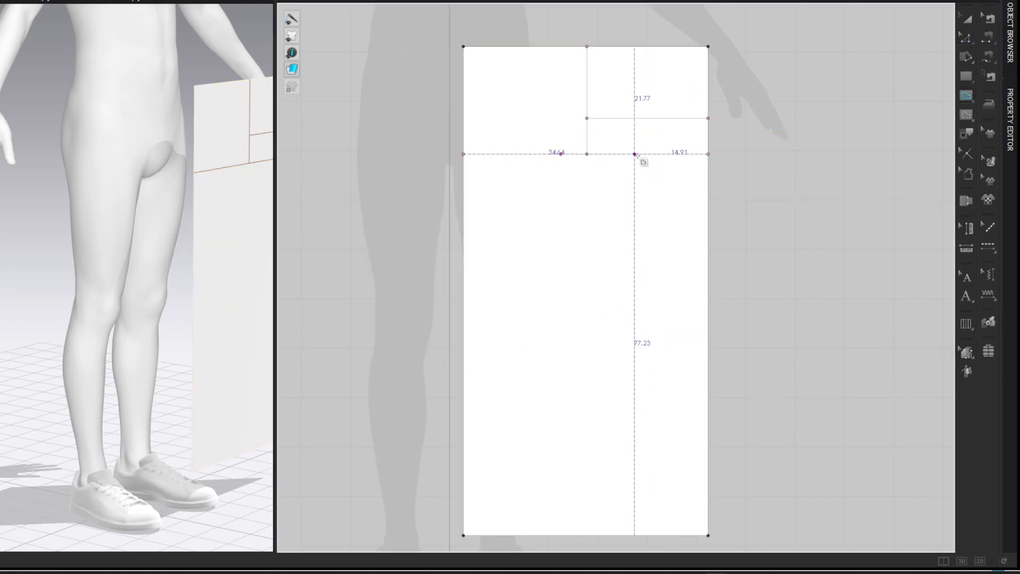
{"action": "left_click", "coordinate": [634, 46]}
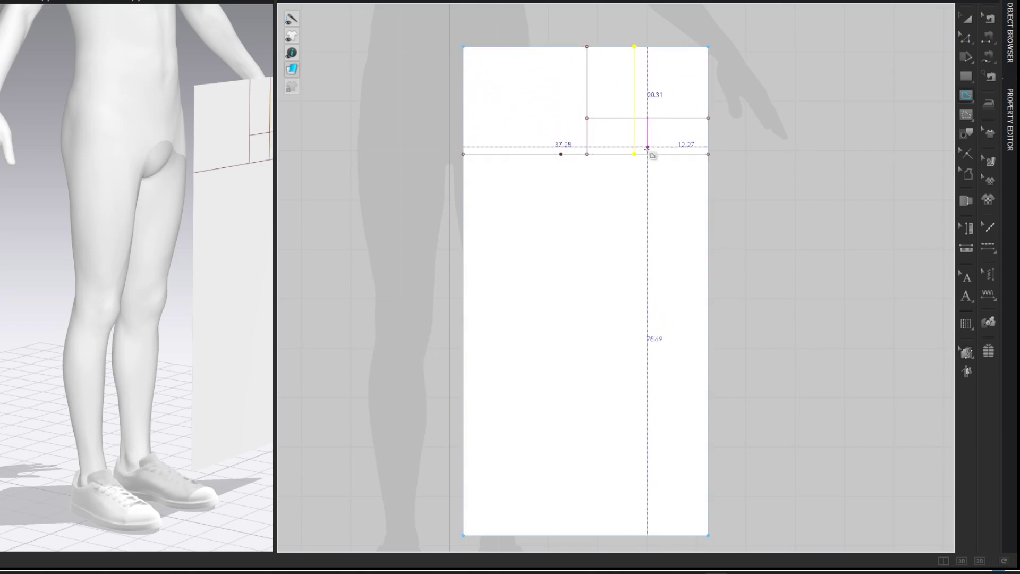
{"action": "left_click", "coordinate": [635, 154]}
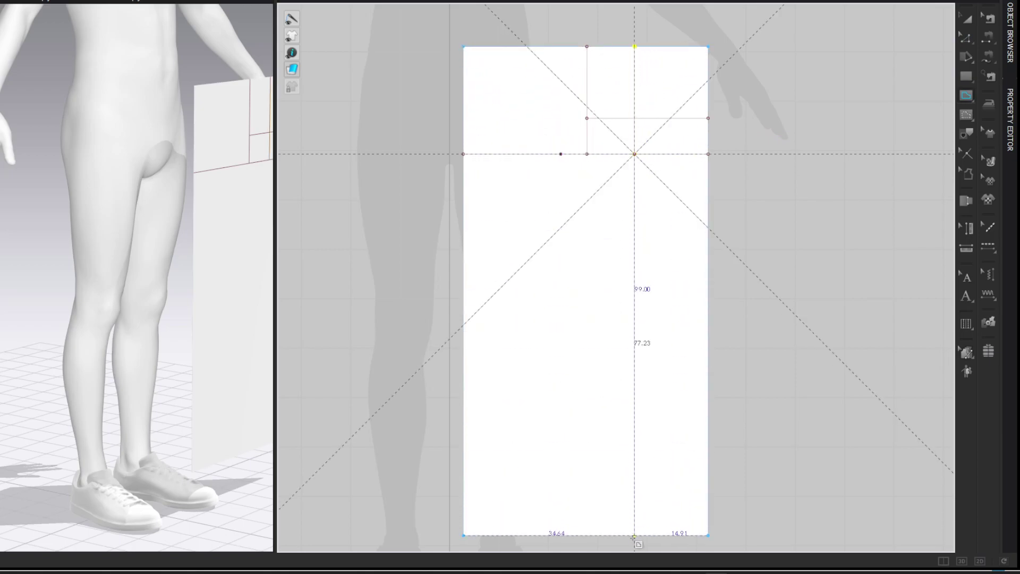
{"action": "left_click", "coordinate": [634, 535]}
{"action": "key", "text": "z"}
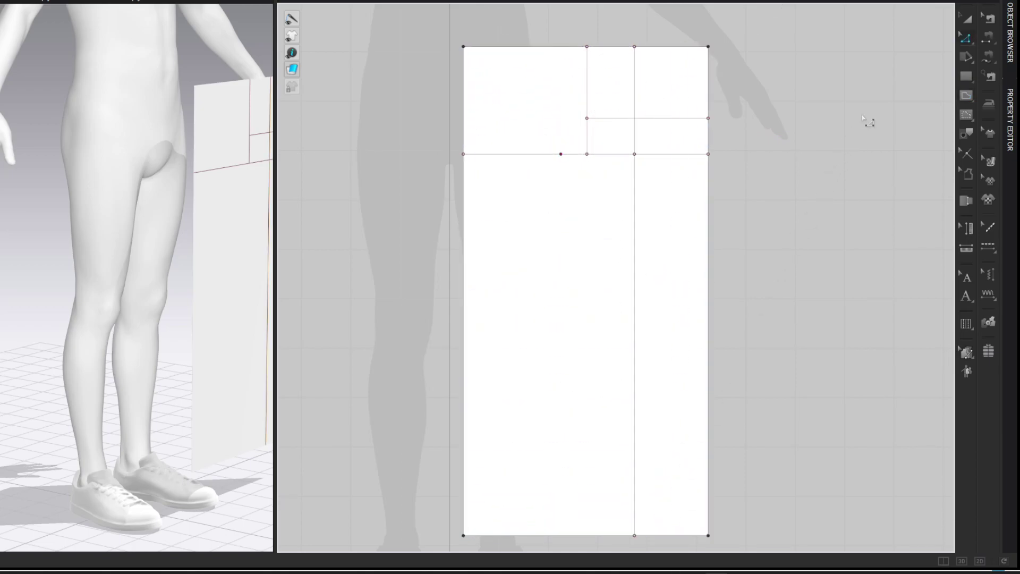
{"action": "right_click", "coordinate": [681, 535]}
{"action": "left_click", "coordinate": [728, 374]}
Step: Split the long vertical line's section below the crotch-depth line uniformly into 2 segments
{"action": "right_click", "coordinate": [635, 205]}
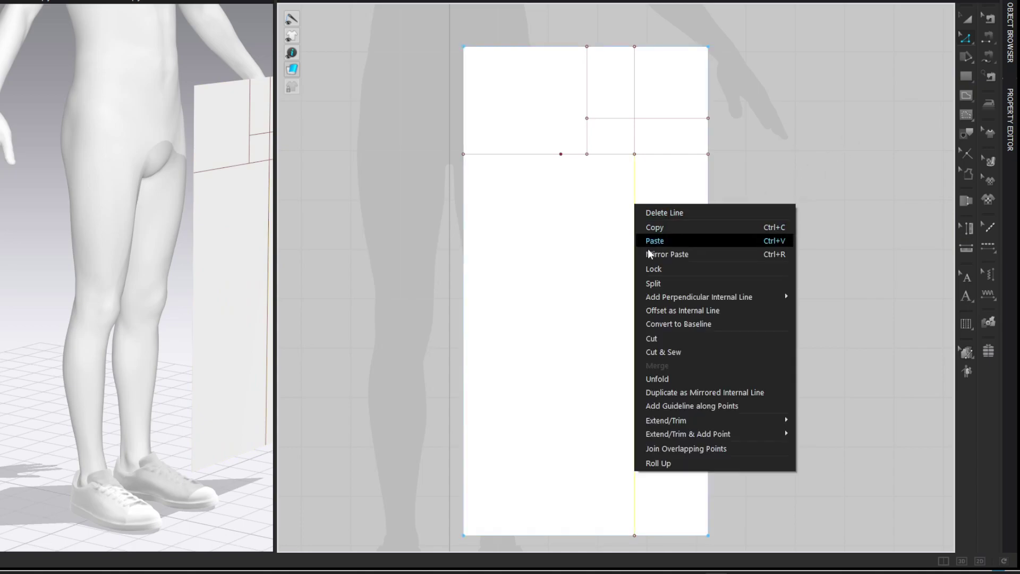
{"action": "left_click", "coordinate": [652, 284]}
{"action": "left_click", "coordinate": [384, 286]}
{"action": "left_click", "coordinate": [425, 360]}
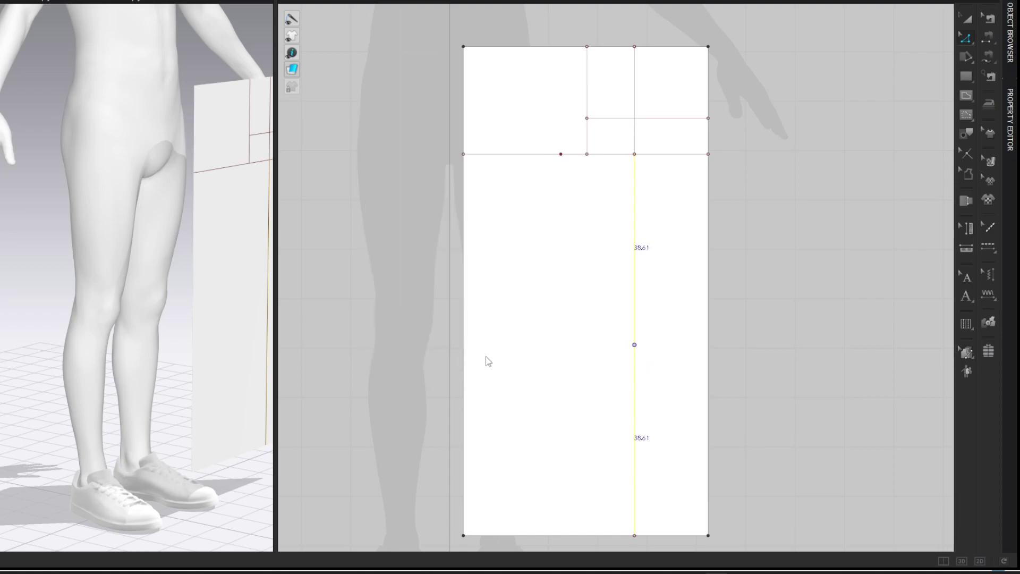
{"action": "left_click", "coordinate": [928, 217]}
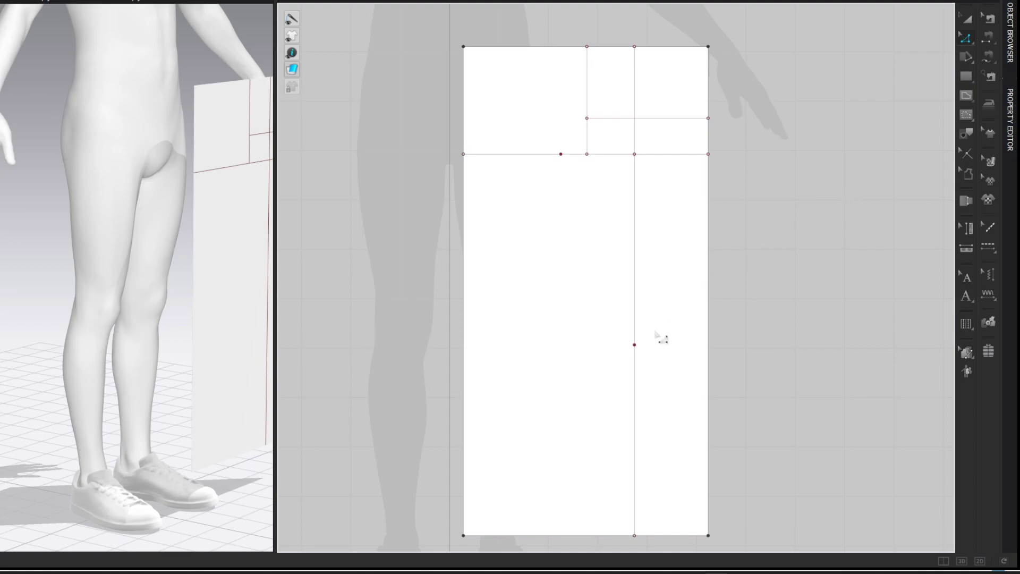
Step: Move the midpoint of the vertical line's lower section straight up by 7.5 cm
{"action": "left_click_drag", "start_coordinate": [636, 344], "coordinate": [636, 337]}
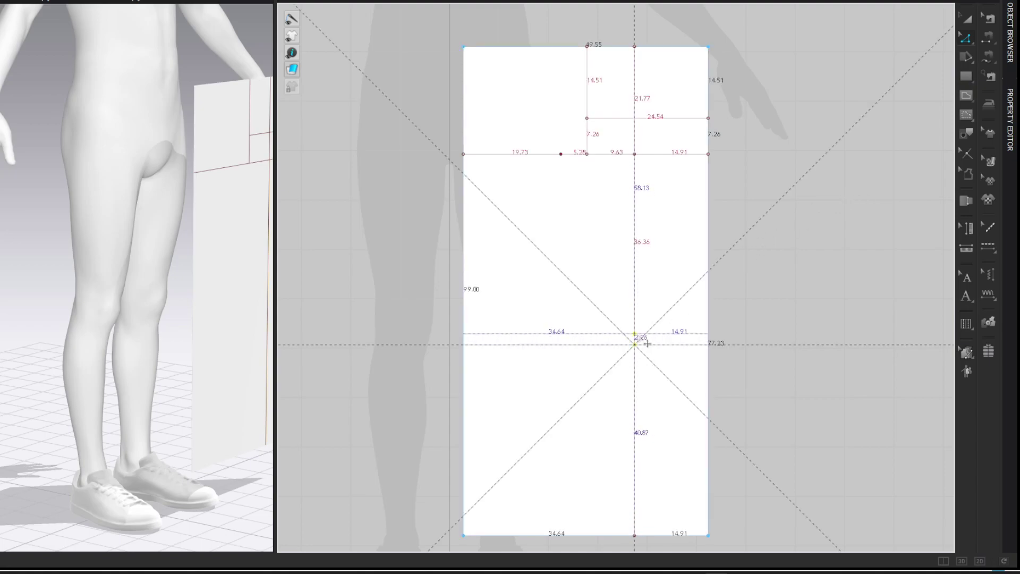
{"action": "right_click", "coordinate": [636, 337]}
{"action": "type", "text": "7.5"}
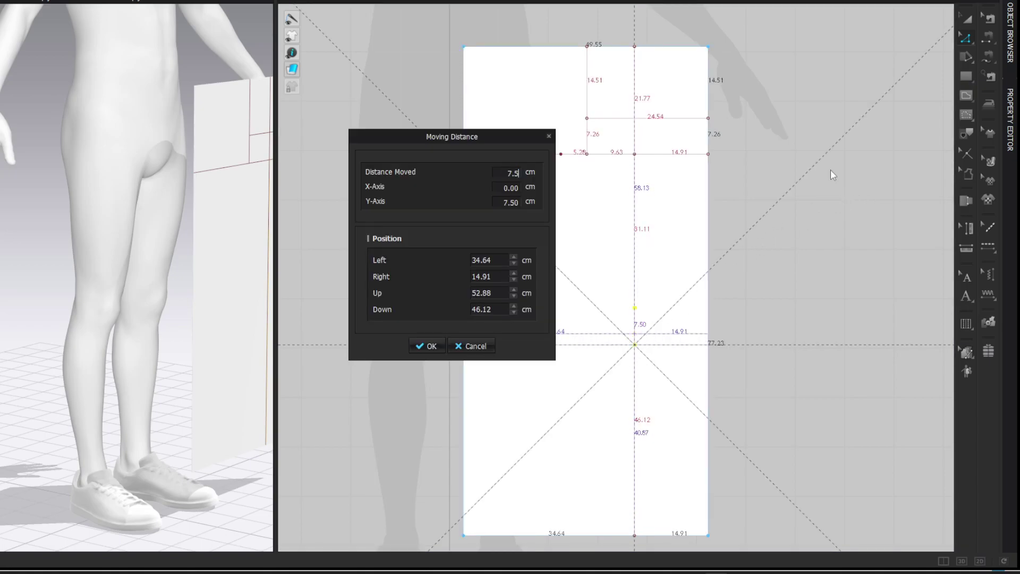
{"action": "key", "text": "Return"}
{"action": "left_click", "coordinate": [833, 175]}
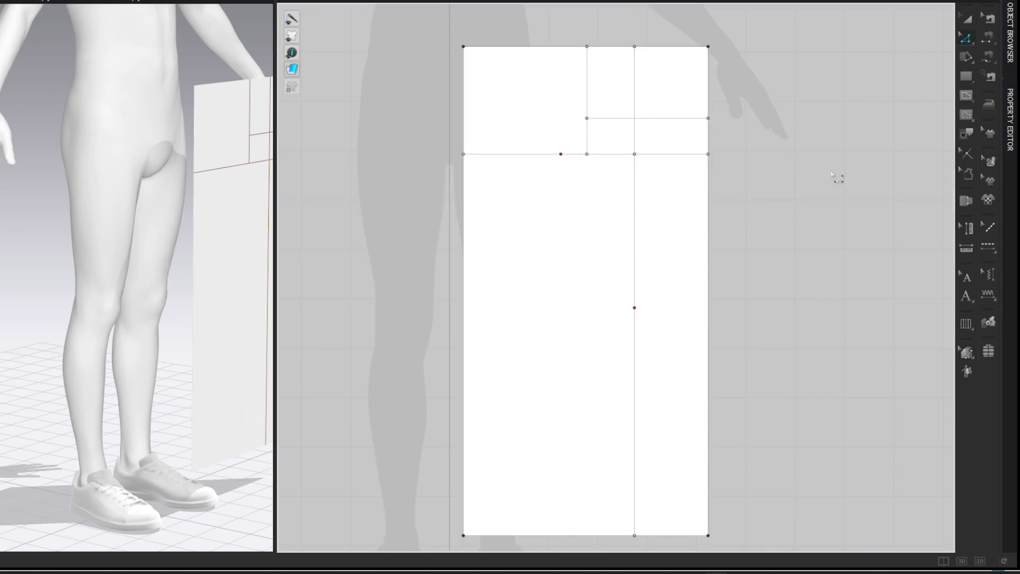
Step: Draw a horizontal internal line across the full pattern width, from the left edge through the raised point to the right edge
{"action": "key", "text": "g"}
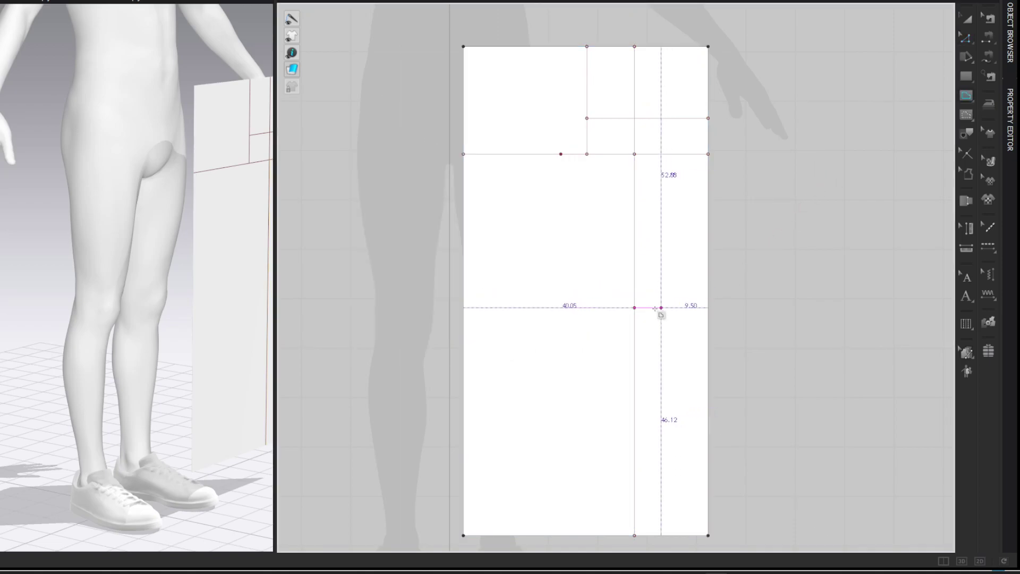
{"action": "left_click", "coordinate": [634, 307]}
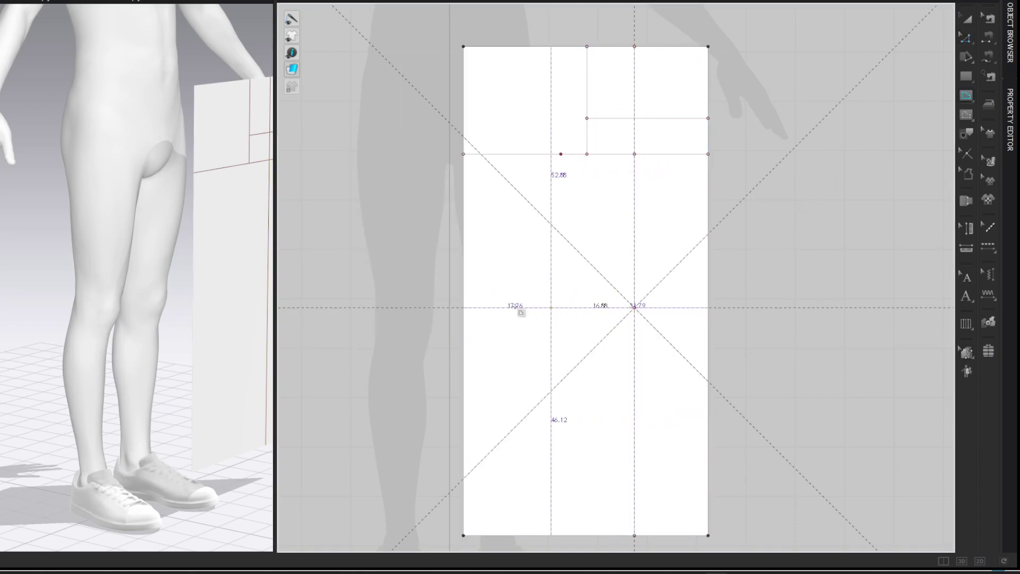
{"action": "left_click", "coordinate": [463, 307]}
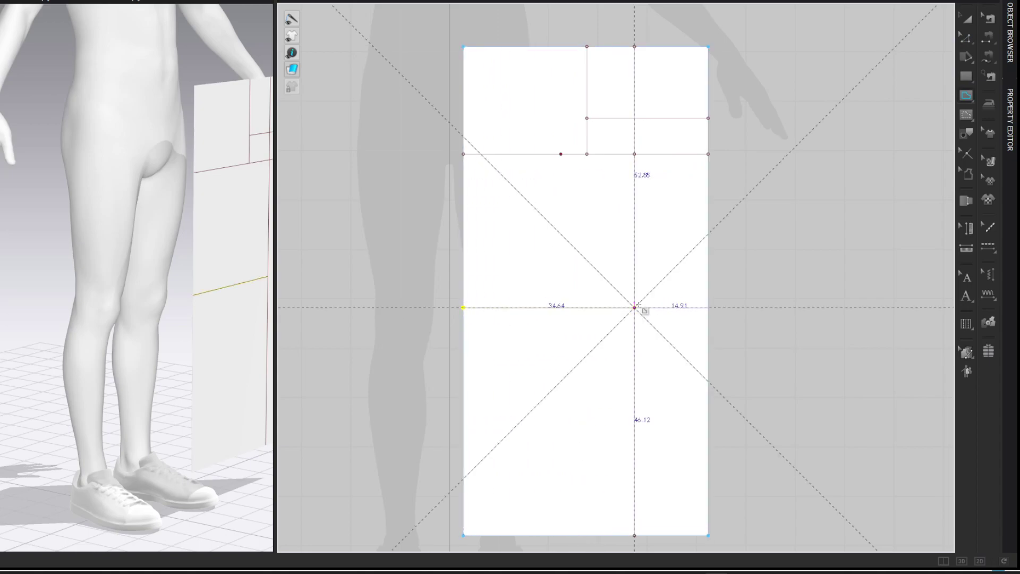
{"action": "left_click", "coordinate": [708, 307]}
{"action": "key", "text": "z"}
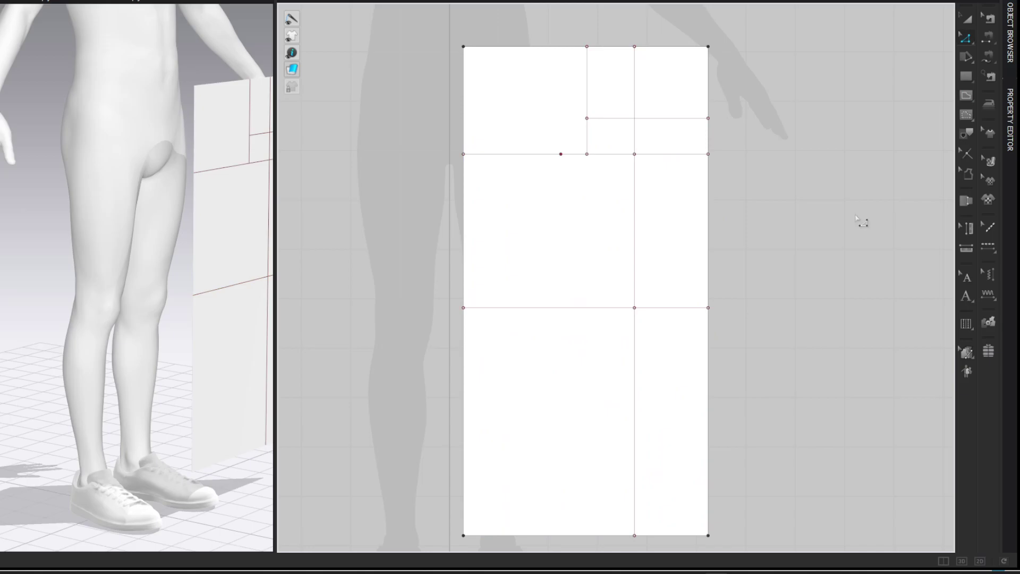
Step: Check the trouser bottom width in the size chart and split the bottom edge 11.1 cm to the right of the long vertical line
{"action": "key", "text": "alt+Tab"}
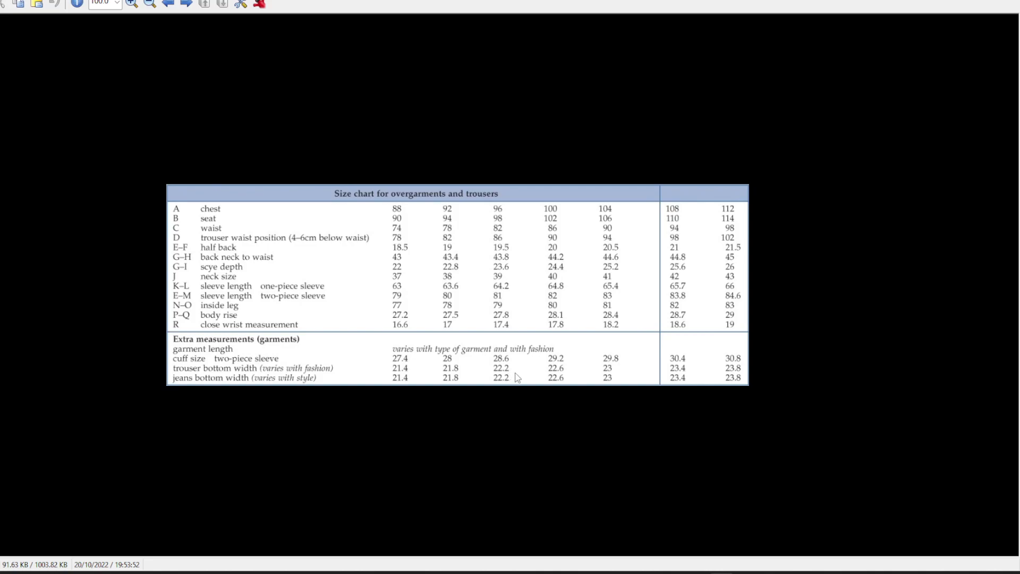
{"action": "key", "text": "alt+Tab"}
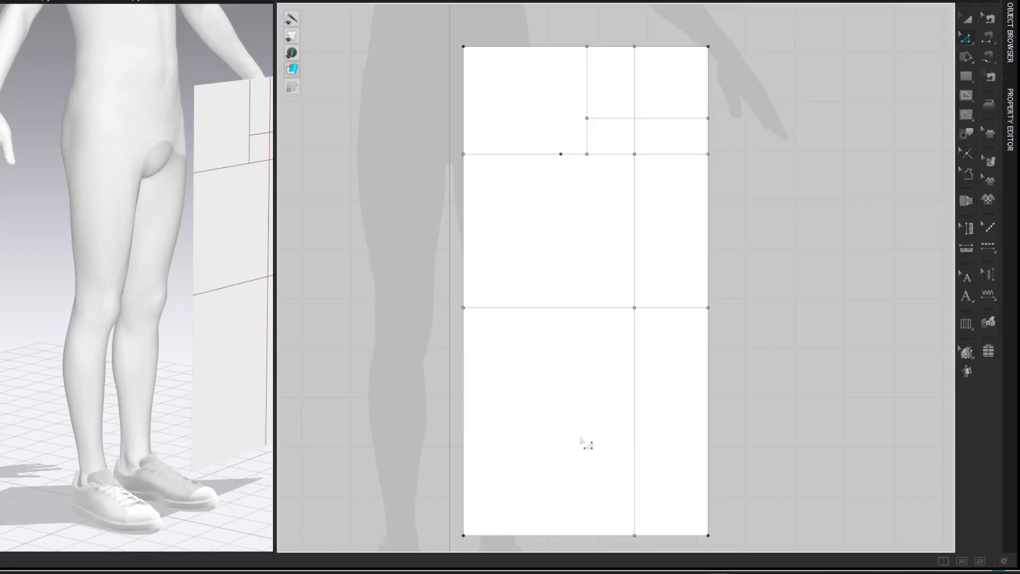
{"action": "right_click", "coordinate": [650, 536]}
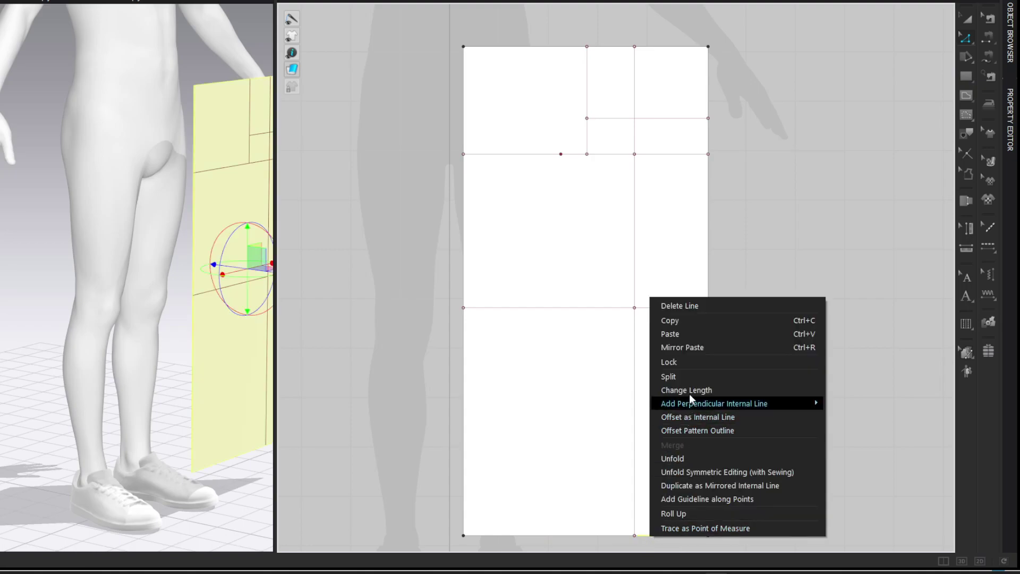
{"action": "left_click", "coordinate": [694, 377]}
{"action": "type", "text": "11.1"}
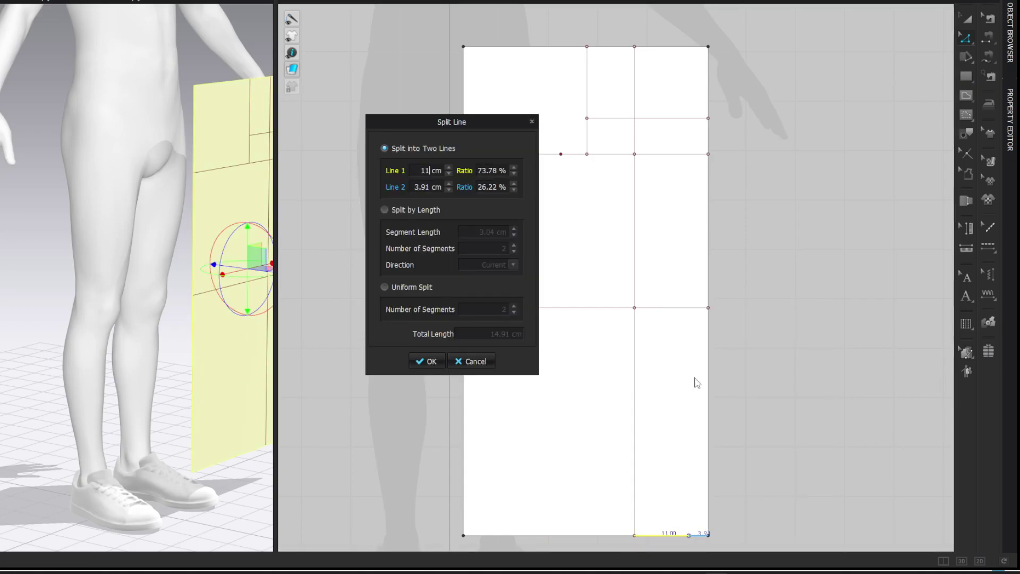
{"action": "left_click", "coordinate": [438, 361]}
Step: Split the bottom edge 11.1 cm to the left of the long vertical line
{"action": "right_click", "coordinate": [605, 534]}
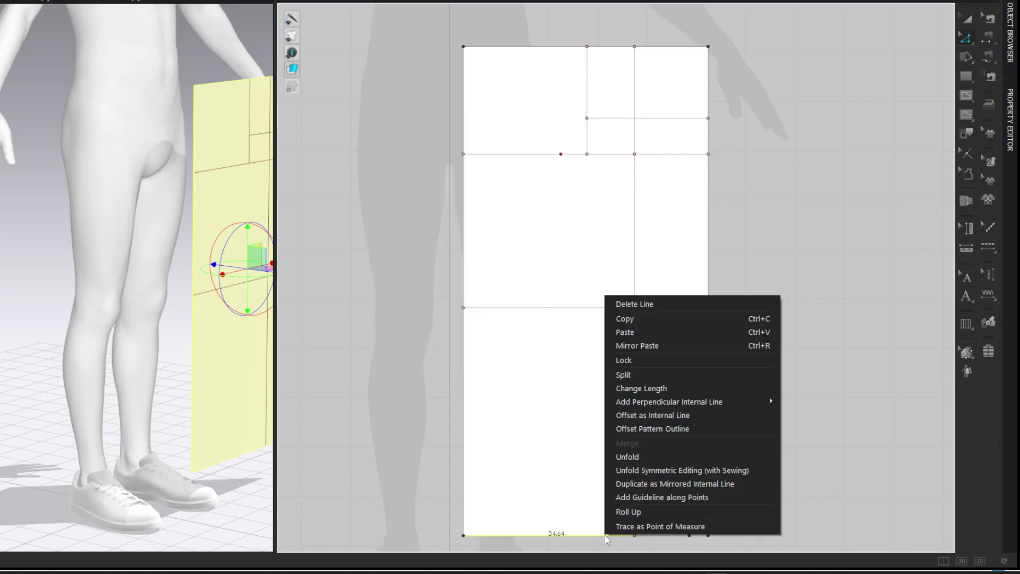
{"action": "left_click", "coordinate": [643, 377]}
{"action": "type", "text": "11.4"}
{"action": "key", "text": "BackSpace"}
{"action": "type", "text": "1"}
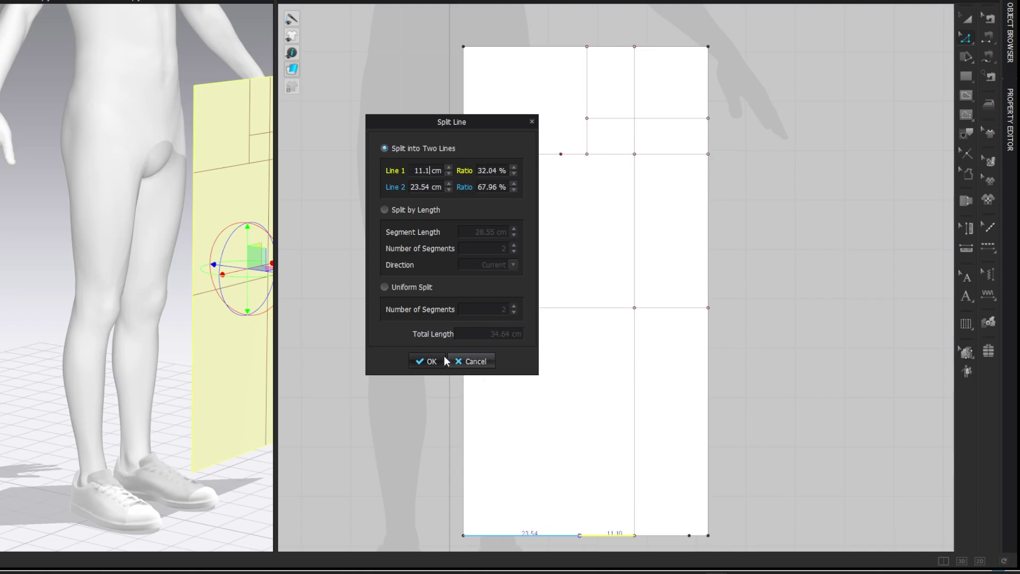
{"action": "left_click", "coordinate": [428, 362]}
{"action": "left_click", "coordinate": [779, 223]}
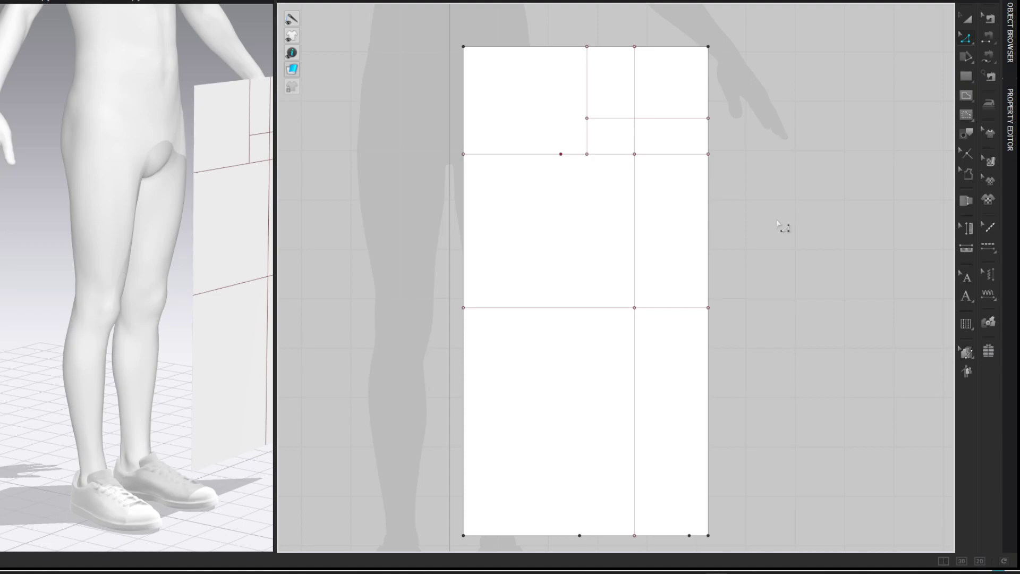
Step: Split the crotch-depth line's rightmost segment 0.3 cm in from the right edge
{"action": "right_click", "coordinate": [700, 154]}
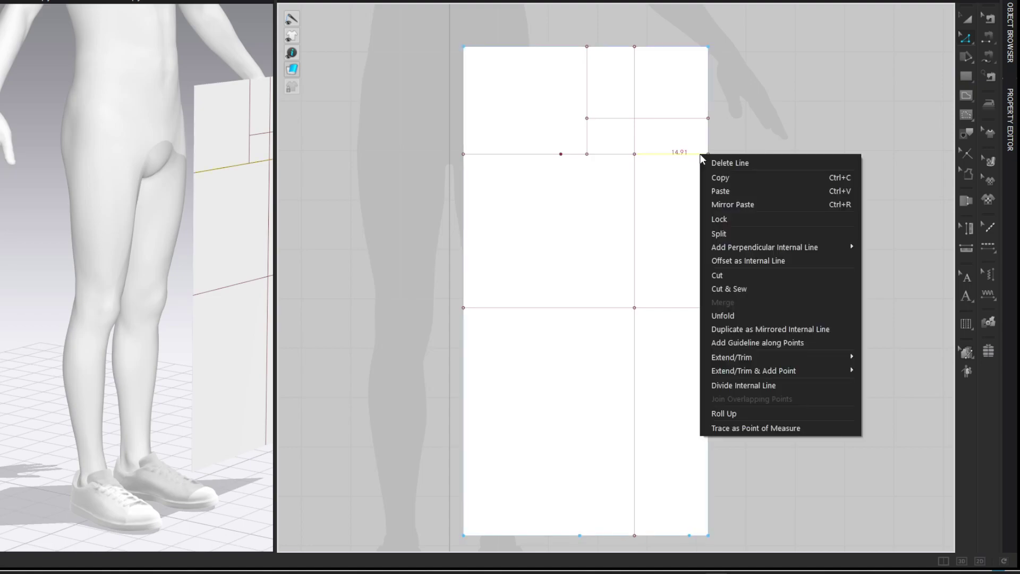
{"action": "left_click", "coordinate": [718, 233]}
{"action": "type", "text": ".3"}
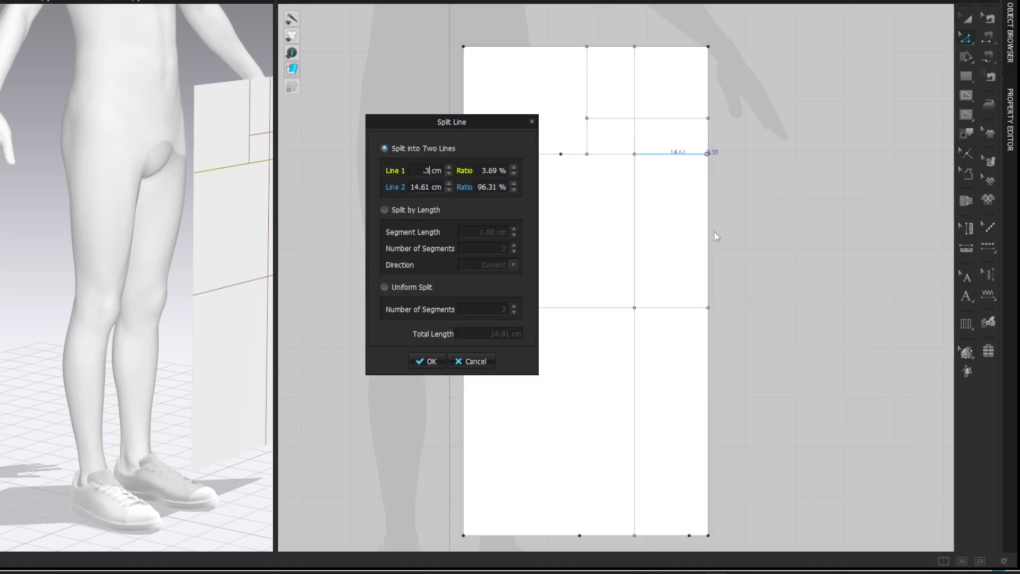
{"action": "left_click", "coordinate": [430, 360]}
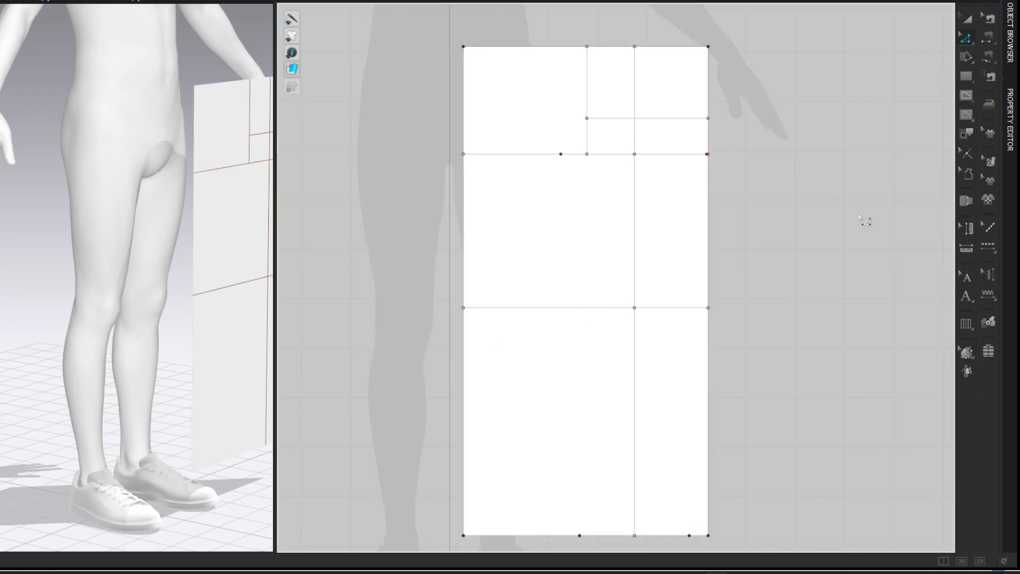
Step: Draw an internal line from the crotch-depth line's 0.3 cm point to the right hem point and add a point where it crosses the knee line
{"action": "key", "text": "g"}
{"action": "left_click", "coordinate": [706, 154]}
{"action": "left_click", "coordinate": [689, 535]}
{"action": "key", "text": "a"}
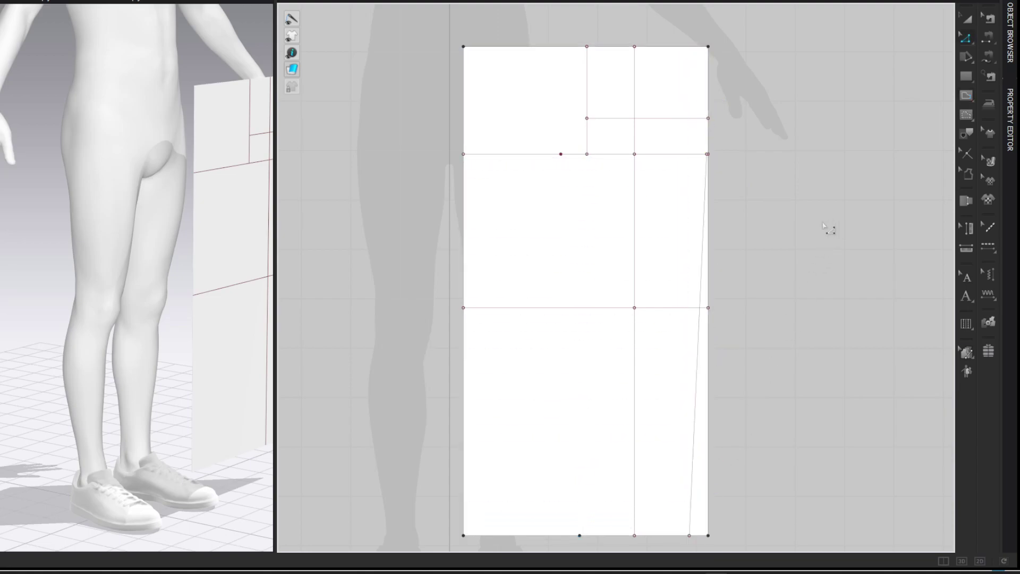
{"action": "right_click", "coordinate": [688, 309]}
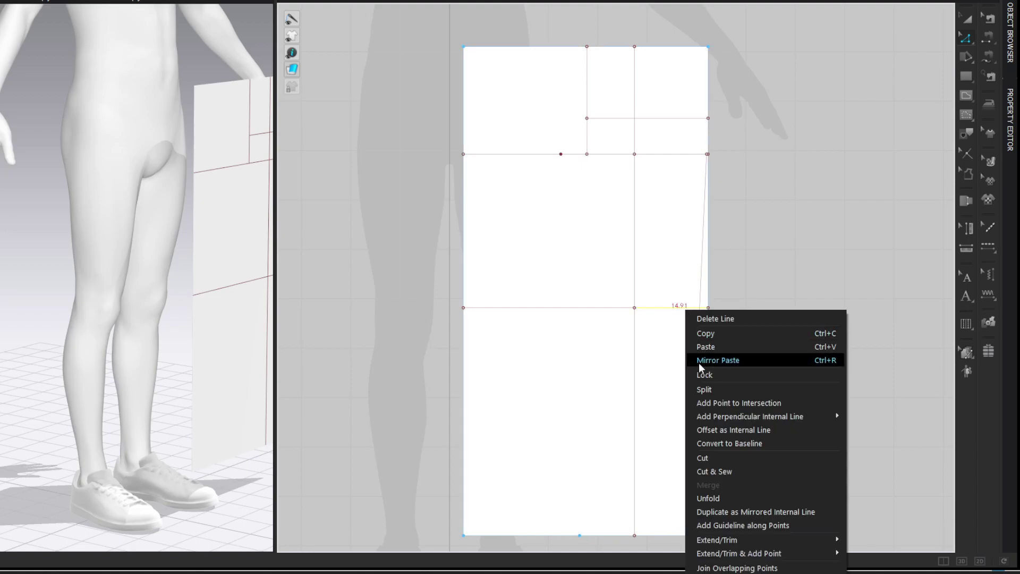
{"action": "left_click", "coordinate": [702, 403]}
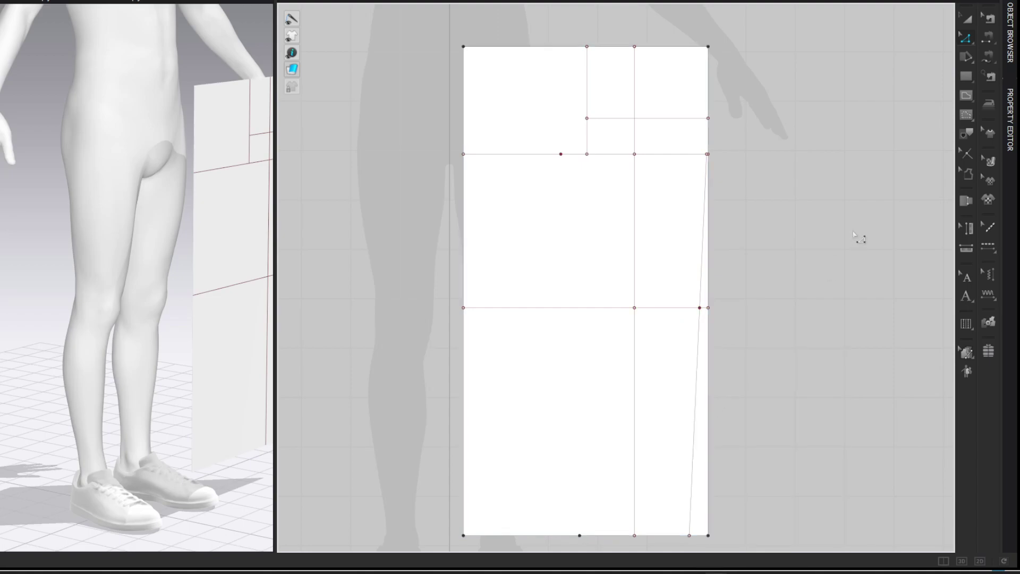
Step: Split the knee line 0.8 cm inward from its crossing with the slanted line
{"action": "right_click", "coordinate": [689, 307]}
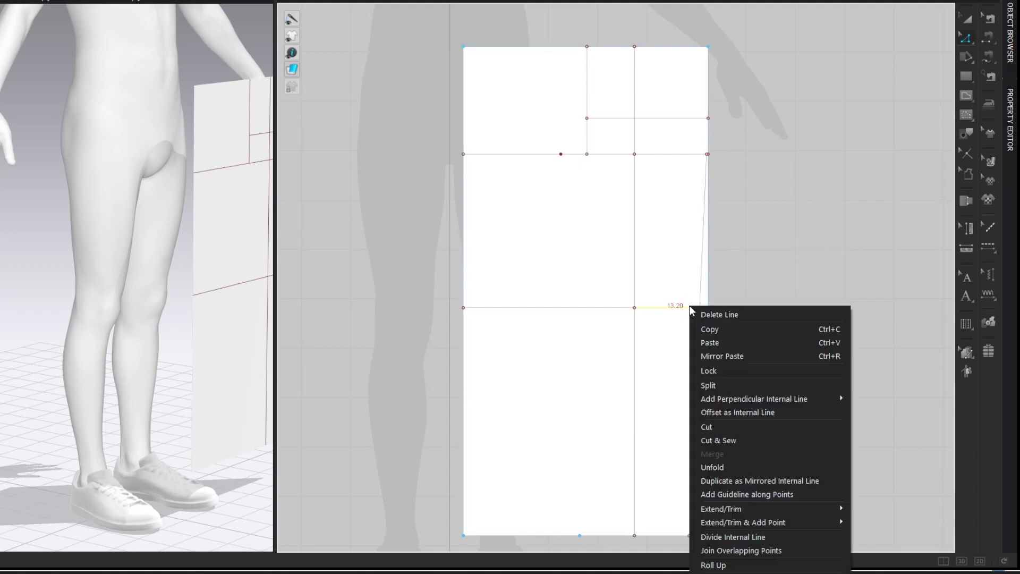
{"action": "left_click", "coordinate": [705, 386]}
{"action": "type", "text": ".8"}
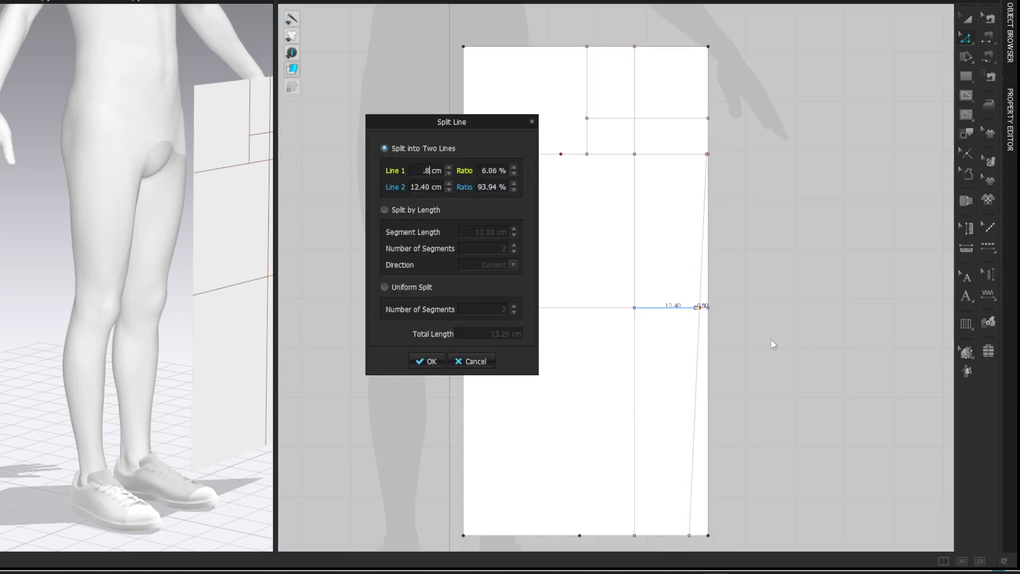
{"action": "left_click", "coordinate": [430, 366]}
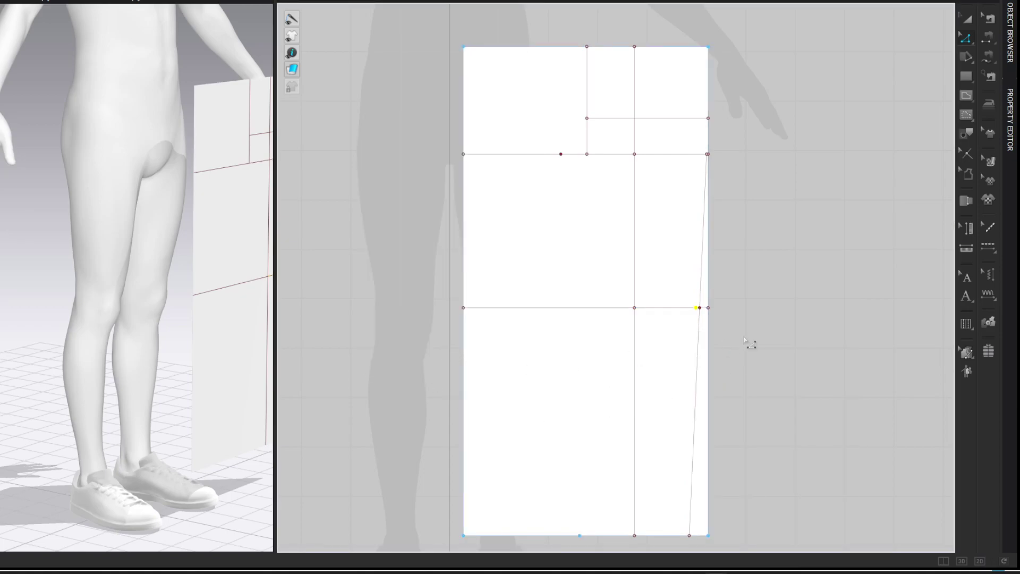
Step: Draw an internal line from the new knee point to the right hem point and delete the long slanted guide line
{"action": "key", "text": "g"}
{"action": "left_click", "coordinate": [699, 310]}
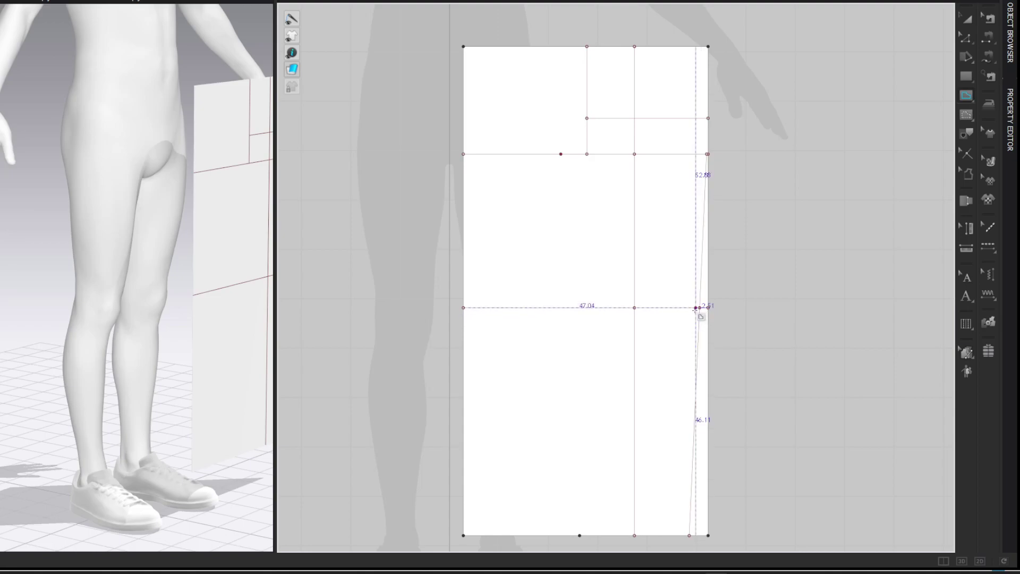
{"action": "double_click", "coordinate": [689, 533]}
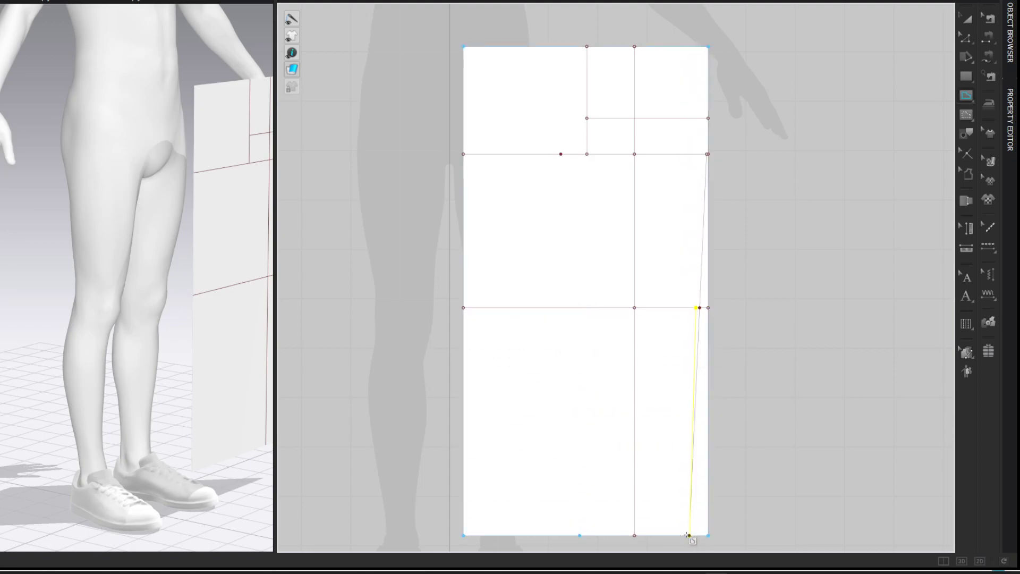
{"action": "key", "text": "z"}
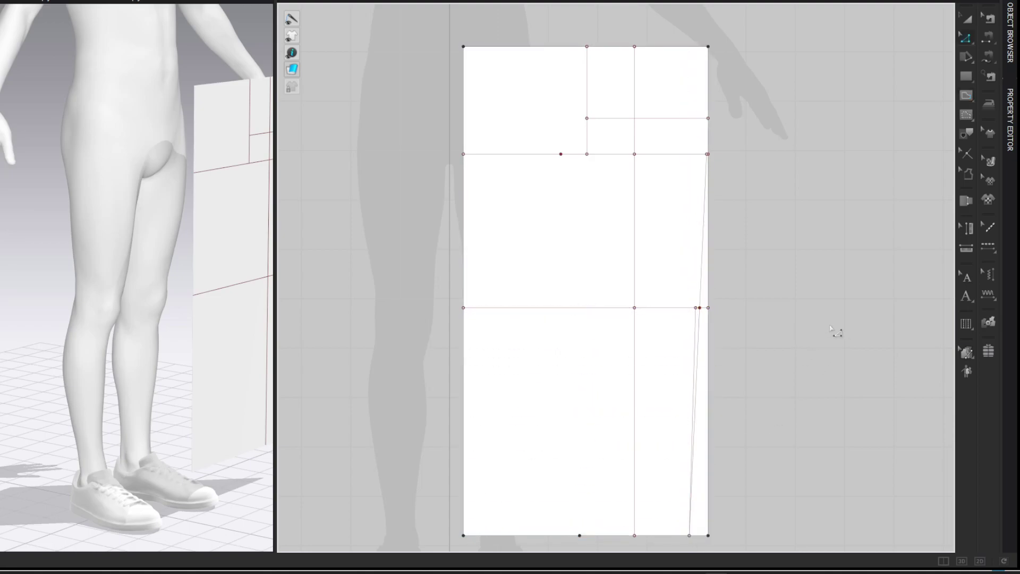
{"action": "left_click", "coordinate": [714, 308]}
{"action": "left_click", "coordinate": [791, 286]}
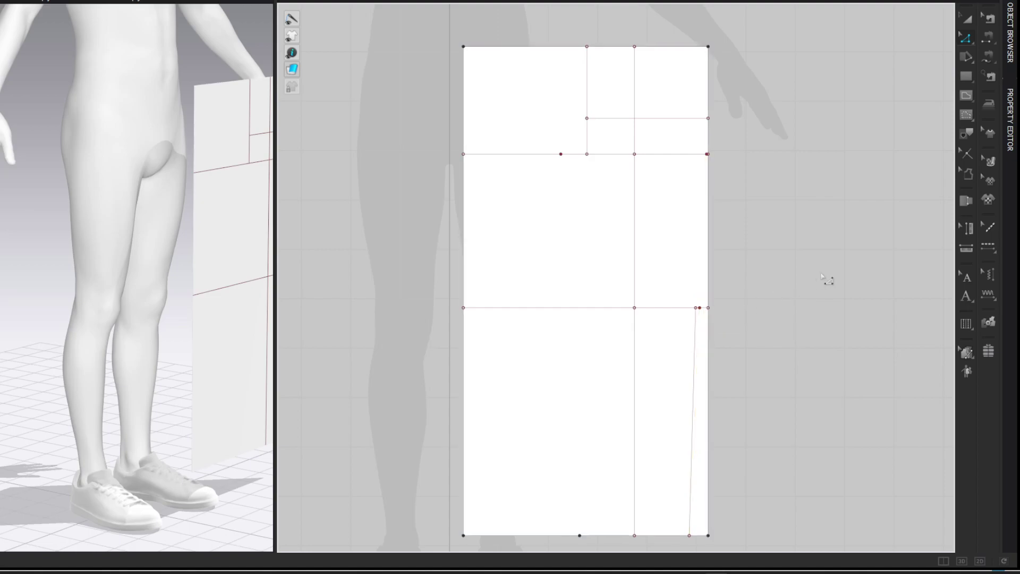
Step: Show the line lengths and split the knee line 12.4 cm to the left of the long vertical crease line
{"action": "left_click", "coordinate": [684, 307]}
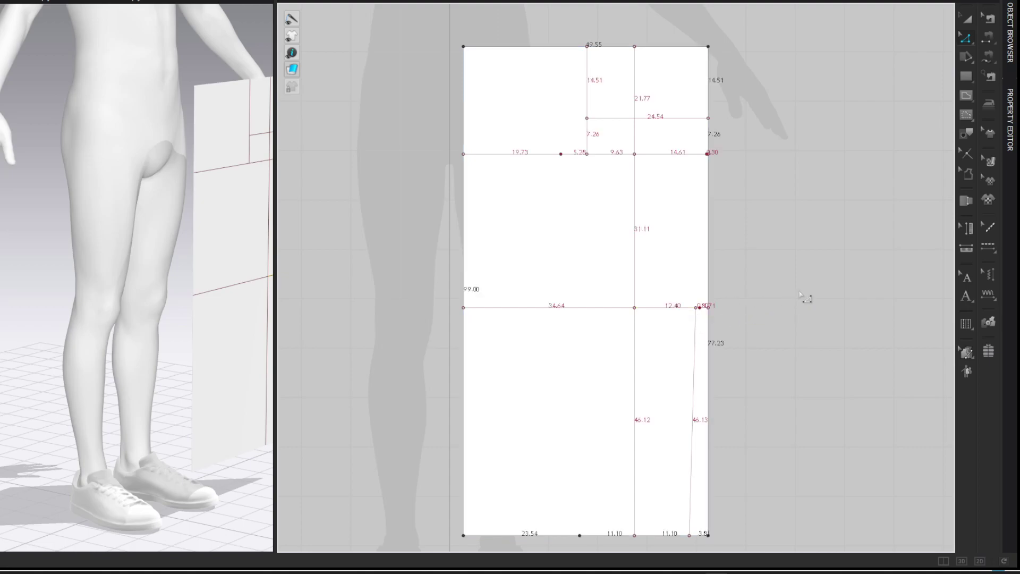
{"action": "right_click", "coordinate": [622, 308]}
{"action": "left_click", "coordinate": [639, 387]}
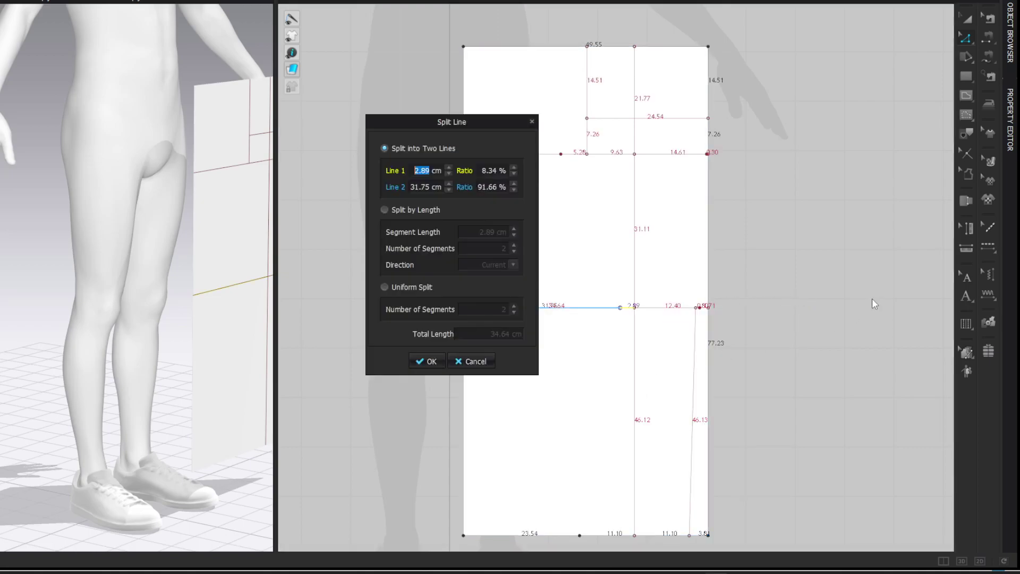
{"action": "type", "text": "12.4"}
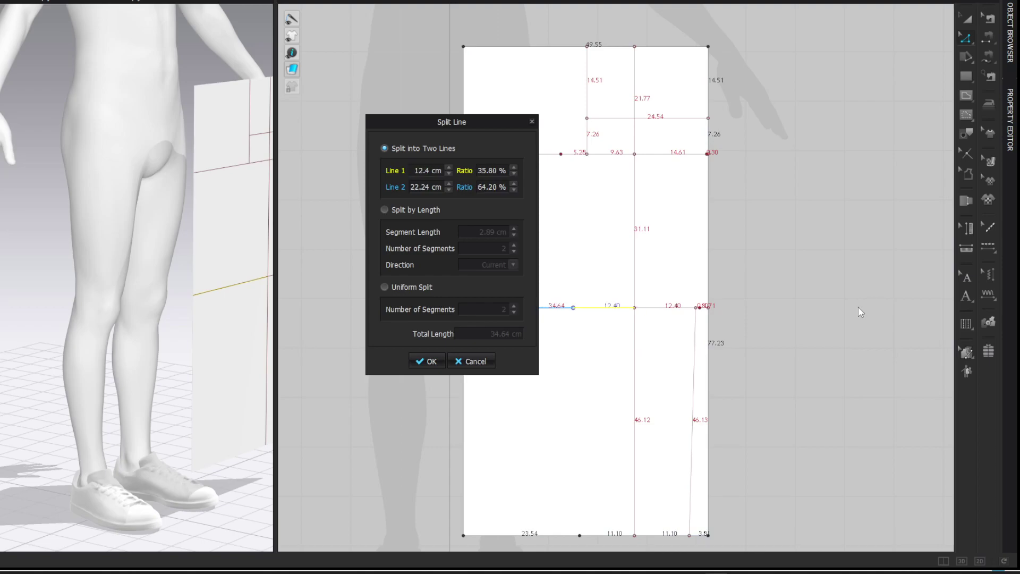
{"action": "left_click", "coordinate": [425, 362]}
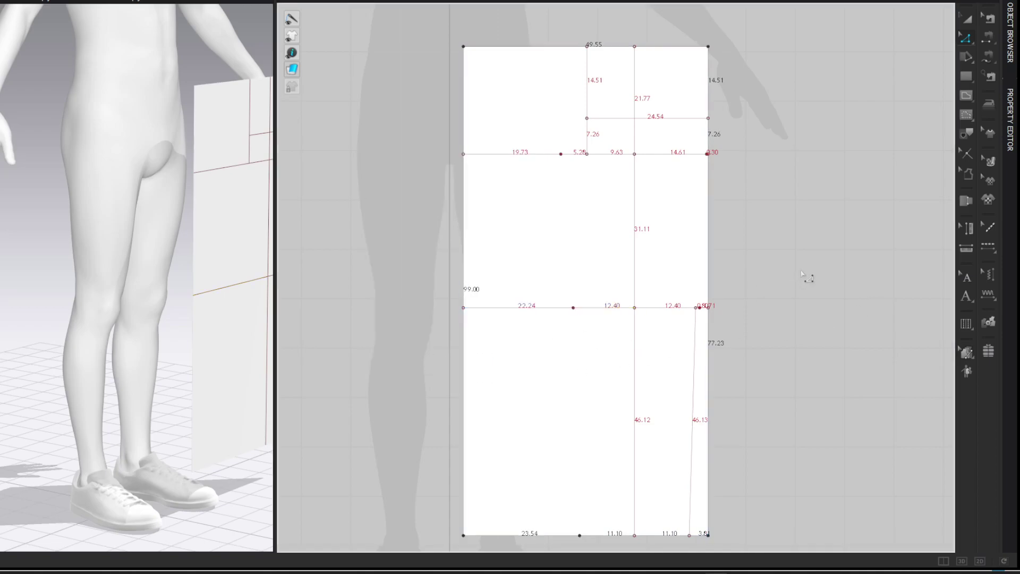